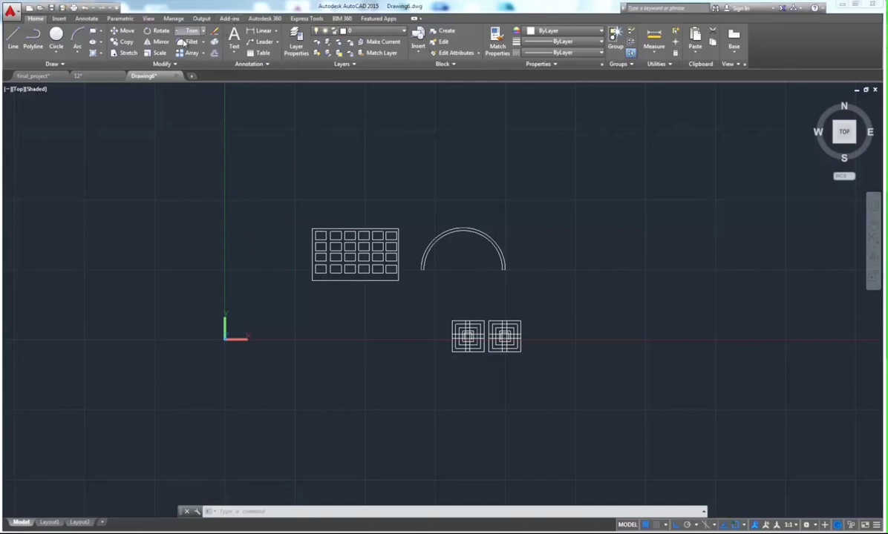
# Open the AB3D palette from the Add-ins tab, with 0 lines assigned per view
pyautogui.click(229, 19)
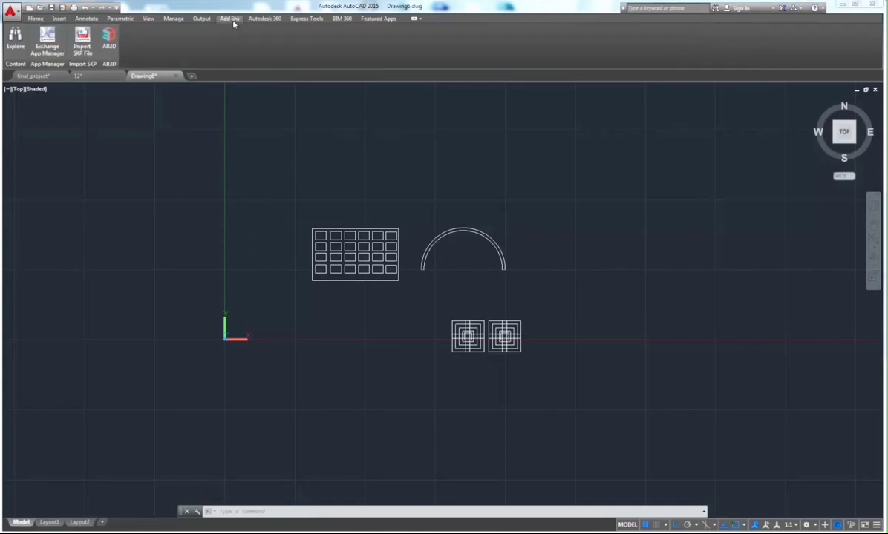
pyautogui.click(115, 41)
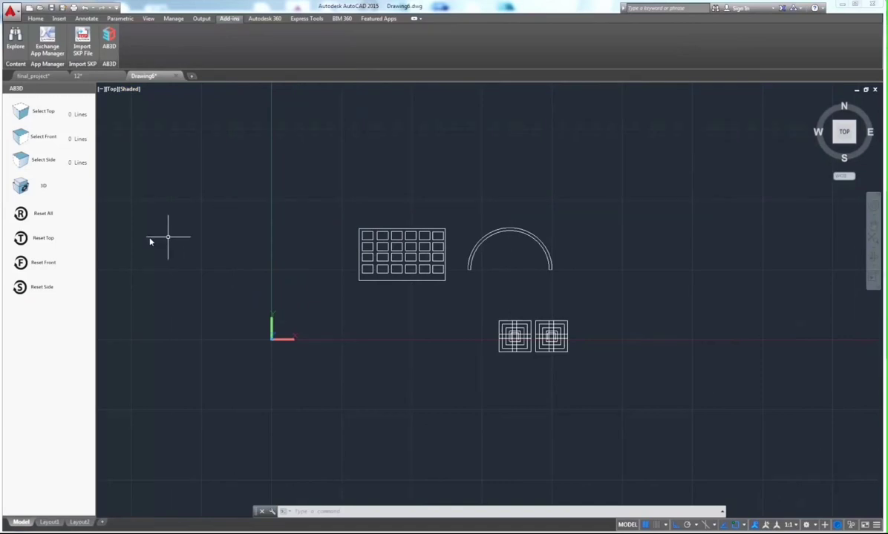
# Assign the grid rectangle as top profile (100 lines) and the arc as front profile (194 lines)
pyautogui.scroll(2, 481, 285)
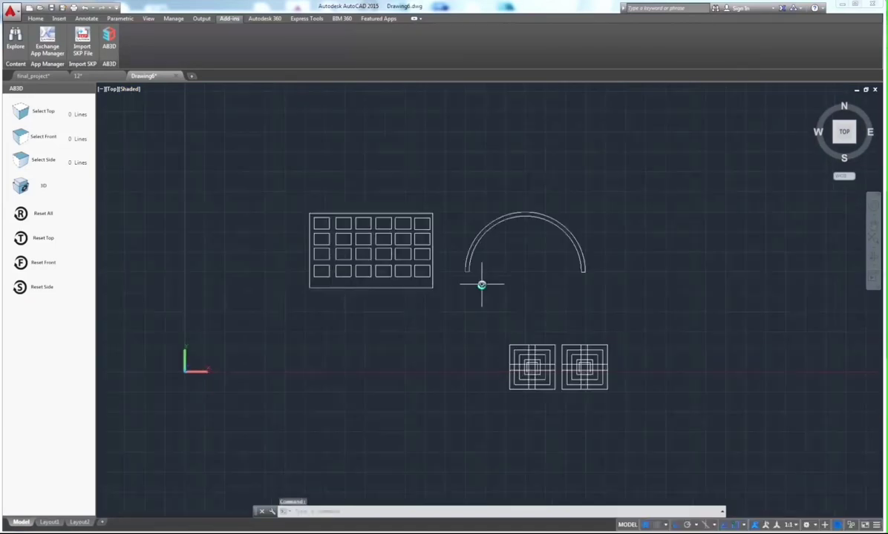
pyautogui.click(446, 194)
pyautogui.click(287, 302)
pyautogui.click(38, 119)
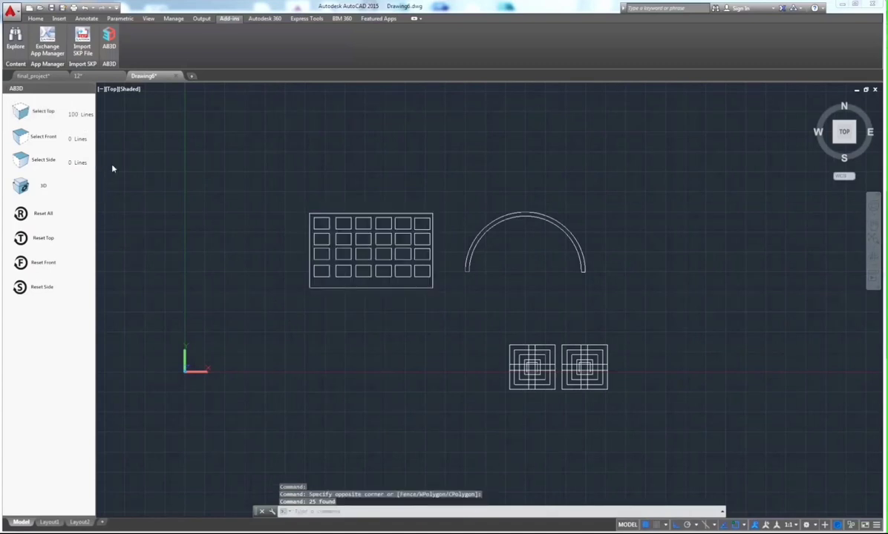
pyautogui.click(612, 176)
pyautogui.click(444, 301)
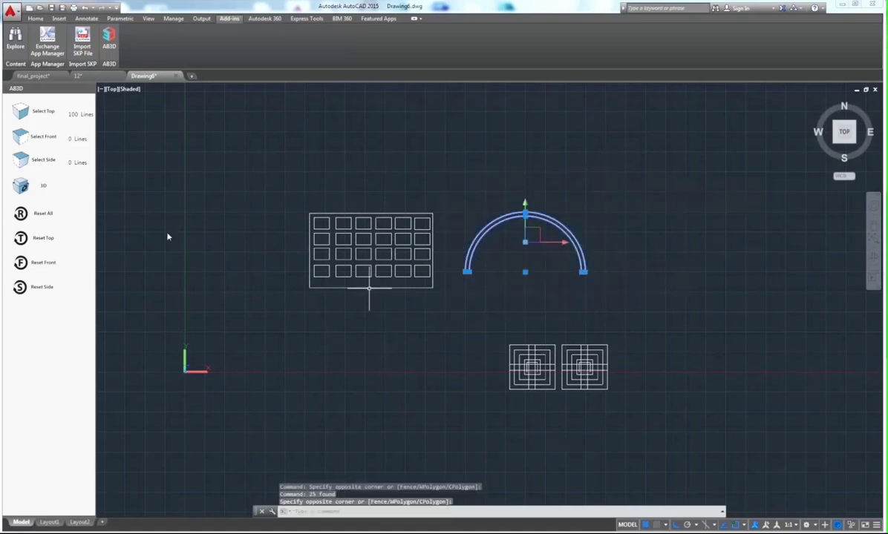
pyautogui.click(29, 146)
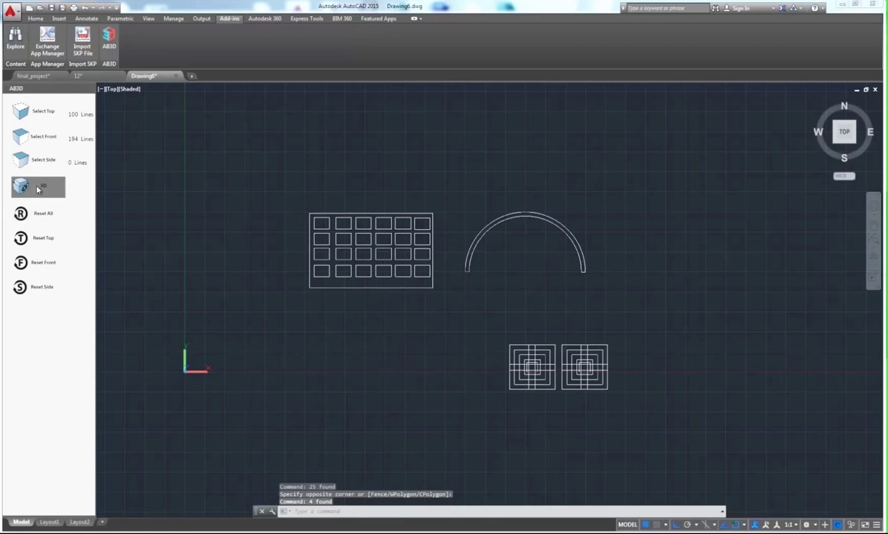
# Pan, zoom and orbit to inspect the new perforated curved wall from near the front
pyautogui.moveTo(470, 439); pyautogui.dragTo(561, 338, button='middle')
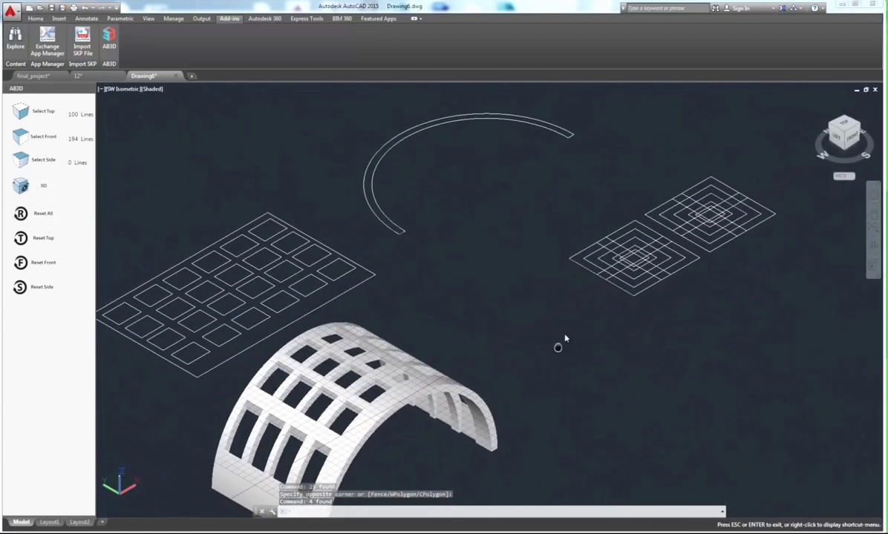
pyautogui.scroll(2, 486, 393)
pyautogui.moveTo(474, 353); pyautogui.dragTo(562, 303, button='middle')
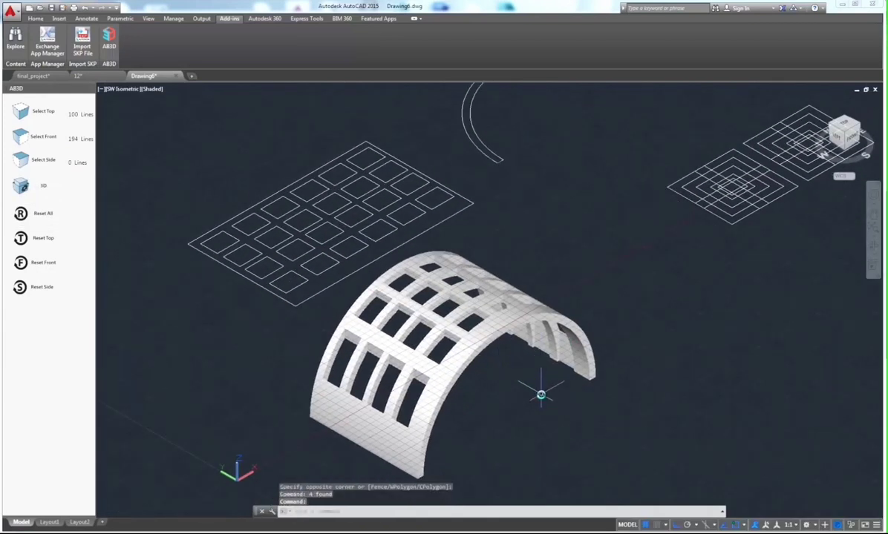
pyautogui.moveTo(541, 394)
pyautogui.keyDown('shift'); pyautogui.mouseDown(button='middle')
pyautogui.moveTo(479, 367)
pyautogui.moveTo(486, 402)
pyautogui.moveTo(475, 384)
pyautogui.mouseUp(button='middle'); pyautogui.keyUp('shift')
pyautogui.scroll(-2, 489, 391)
pyautogui.scroll(-1, 507, 383)
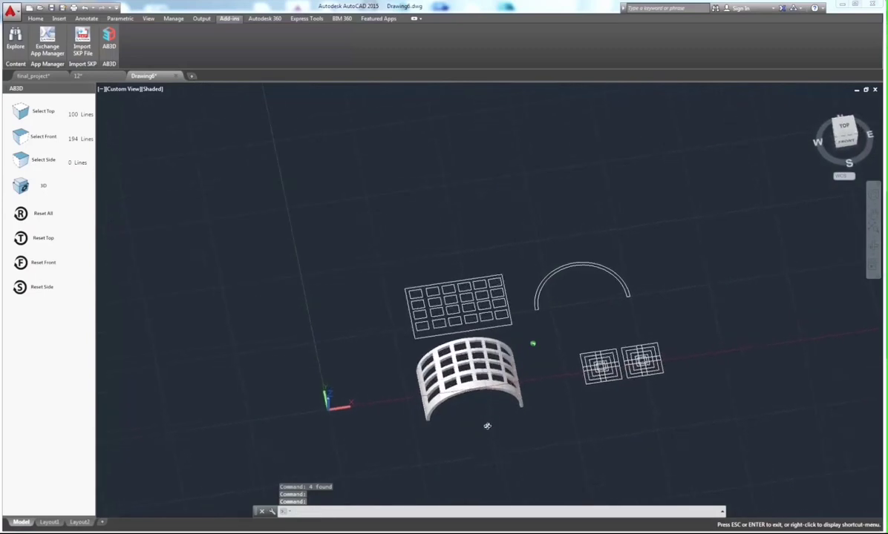
# Move the curved wall down below the grid rectangle, then return to Top view
pyautogui.click(475, 384)
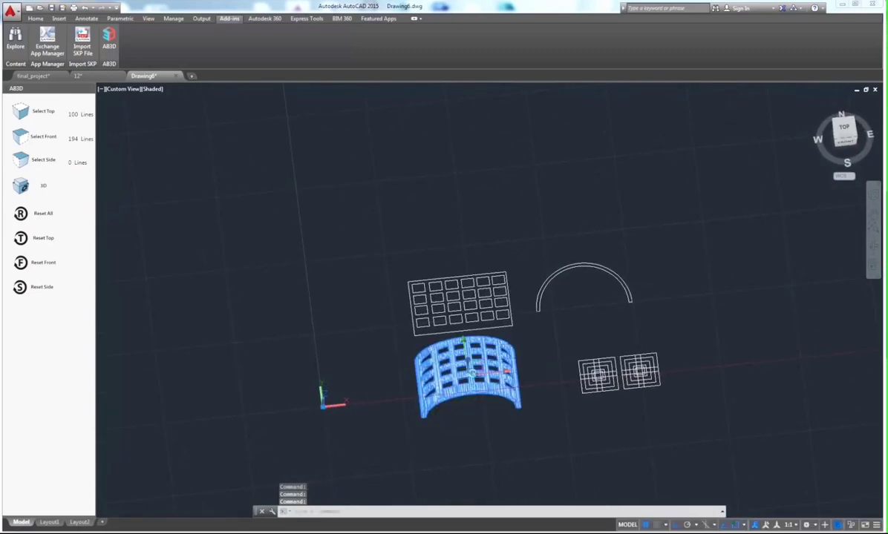
pyautogui.click(466, 346)
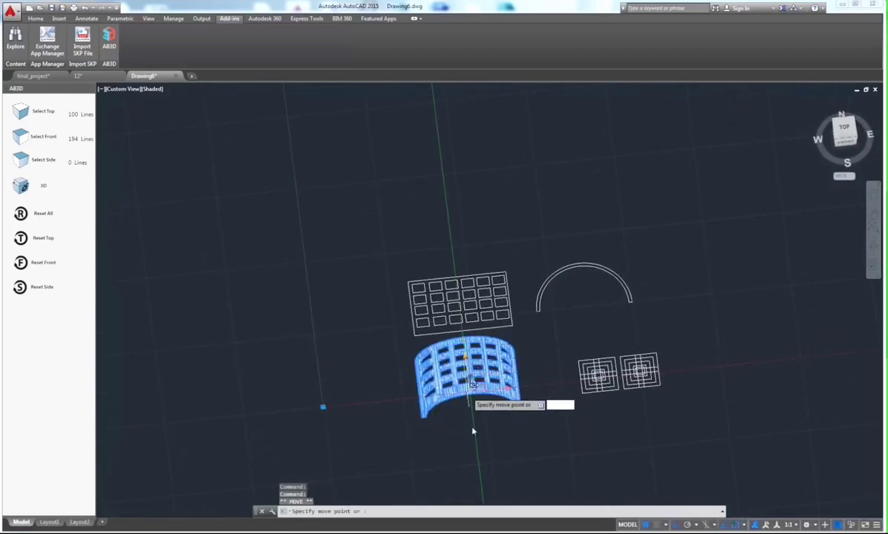
pyautogui.click(496, 502)
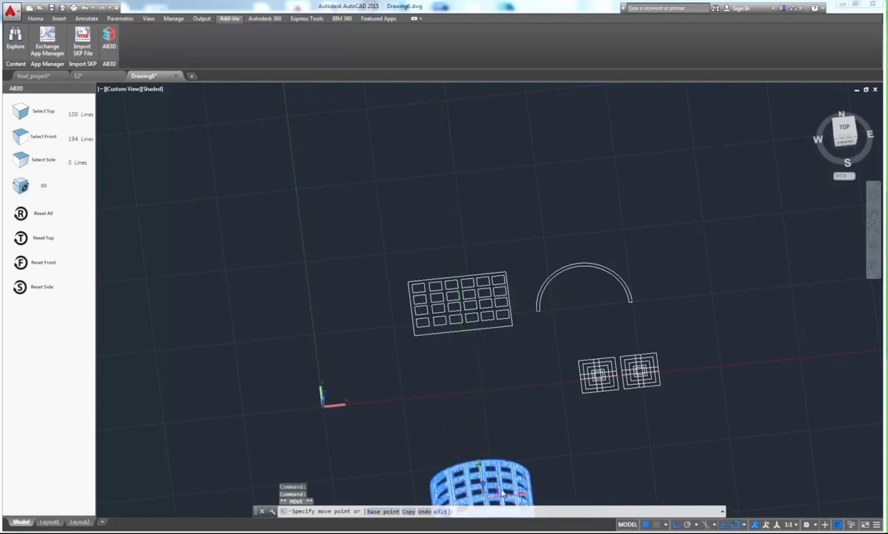
pyautogui.middleClick(490, 341)
pyautogui.middleClick(490, 341)
pyautogui.scroll(2, 480, 355)
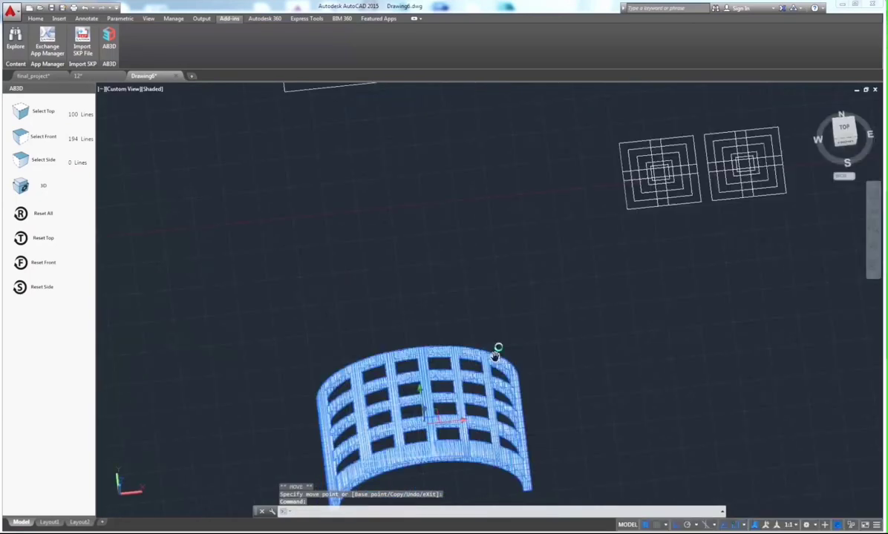
pyautogui.click(519, 327)
pyautogui.press('Escape')
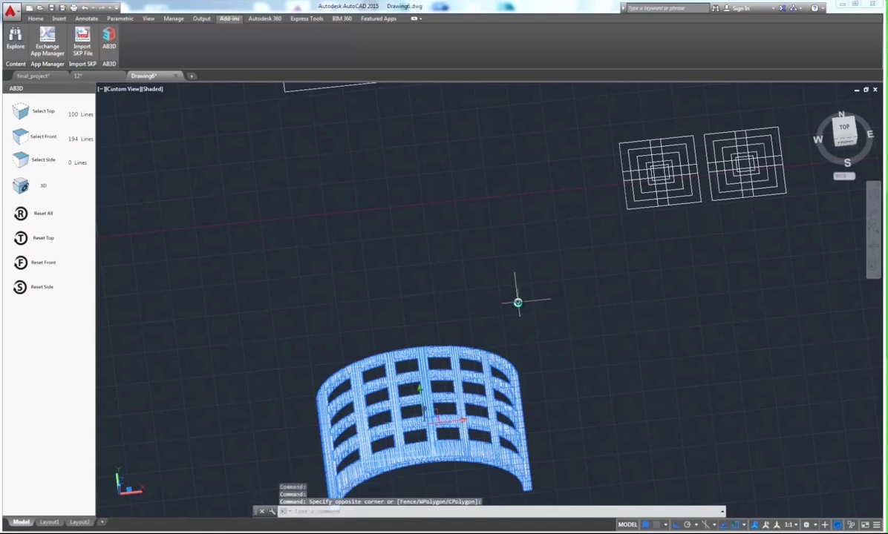
pyautogui.moveTo(458, 335); pyautogui.dragTo(512, 414, button='middle')
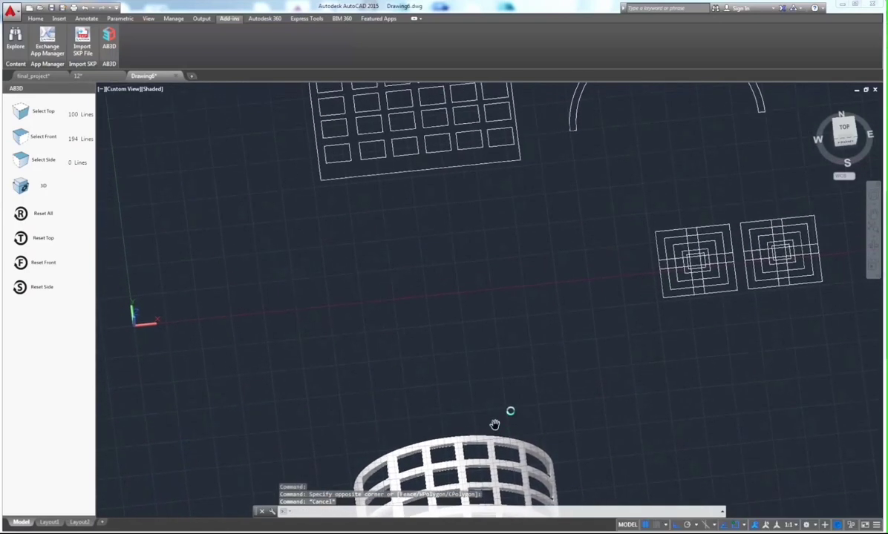
pyautogui.click(845, 131)
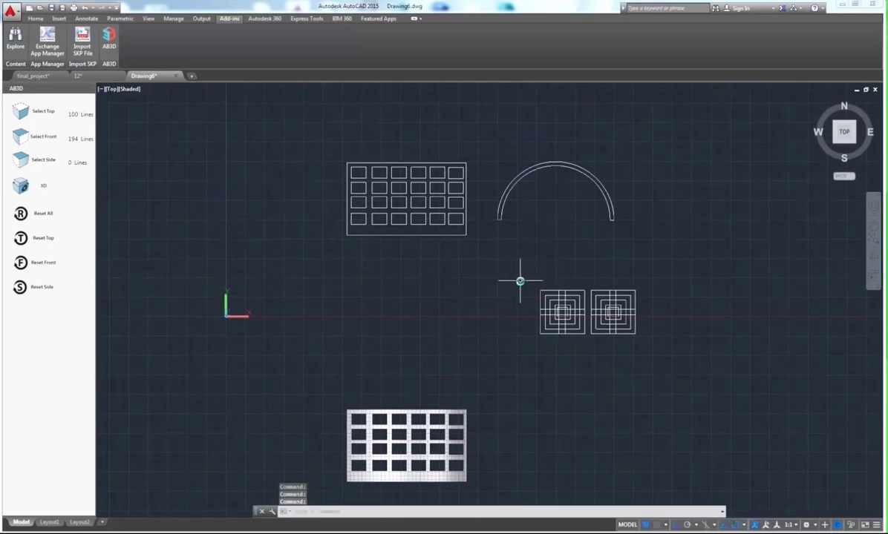
# Reset AB3D, then load the arc as front (194 lines) and right concentric square as top (32 lines)
pyautogui.click(46, 215)
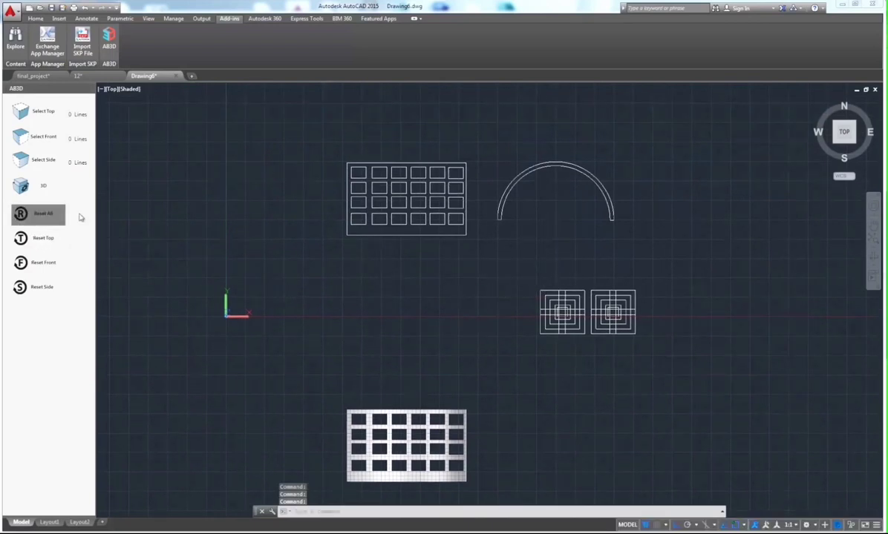
pyautogui.click(640, 138)
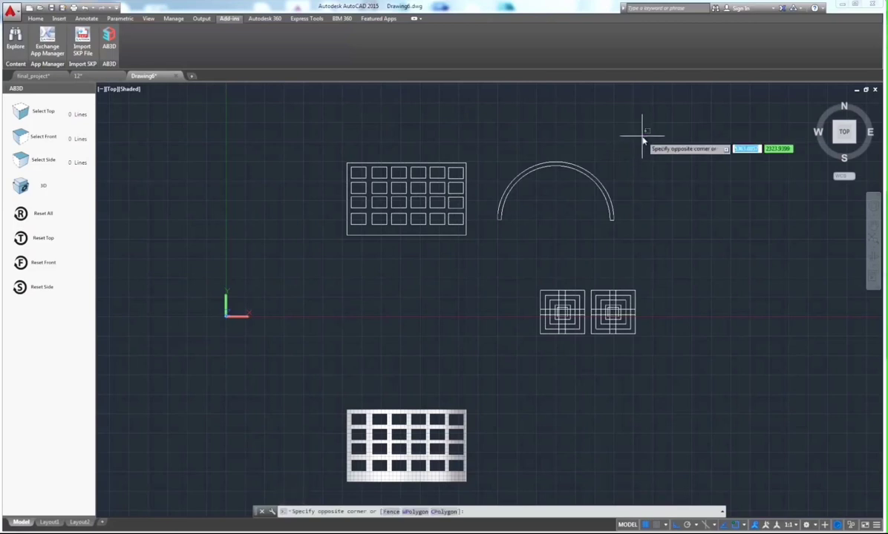
pyautogui.click(495, 252)
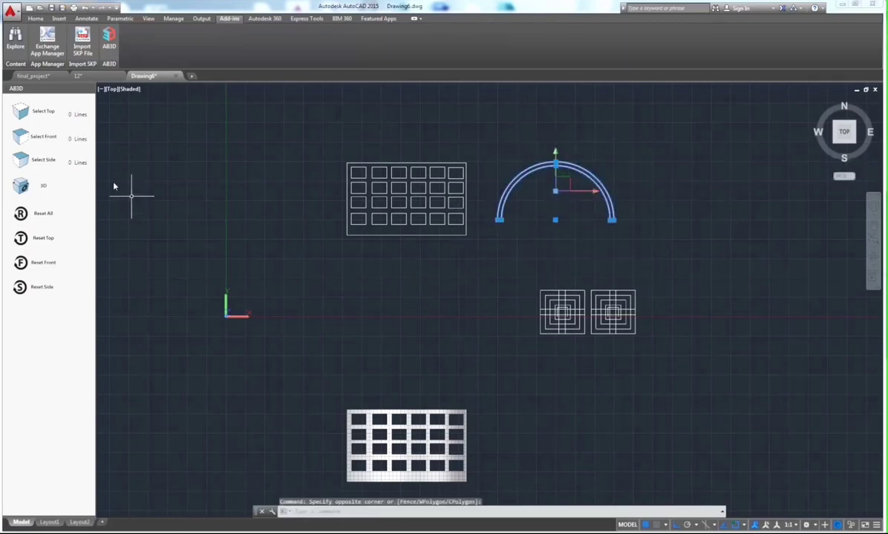
pyautogui.click(56, 139)
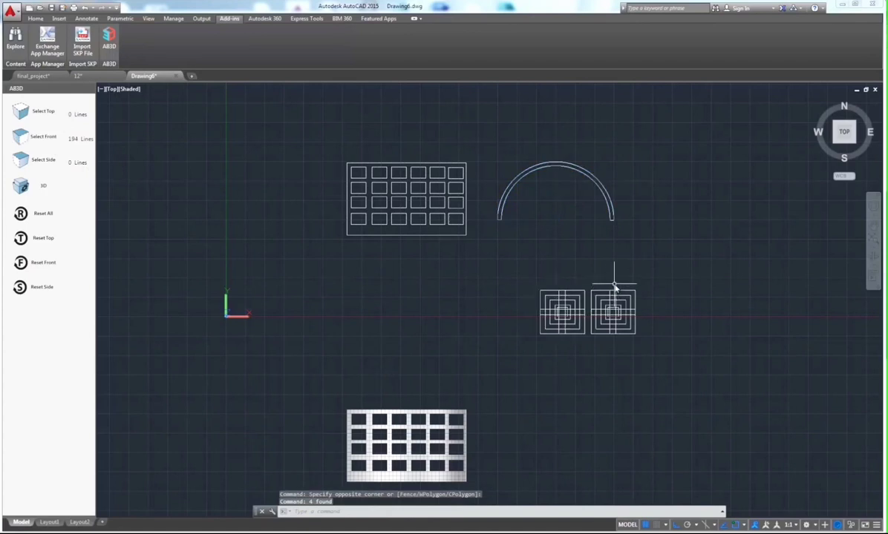
pyautogui.click(647, 280)
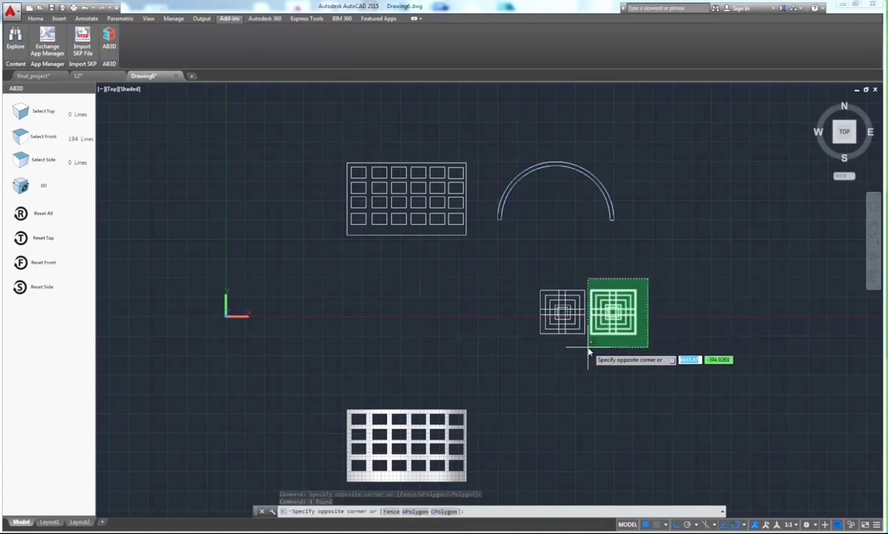
pyautogui.click(588, 348)
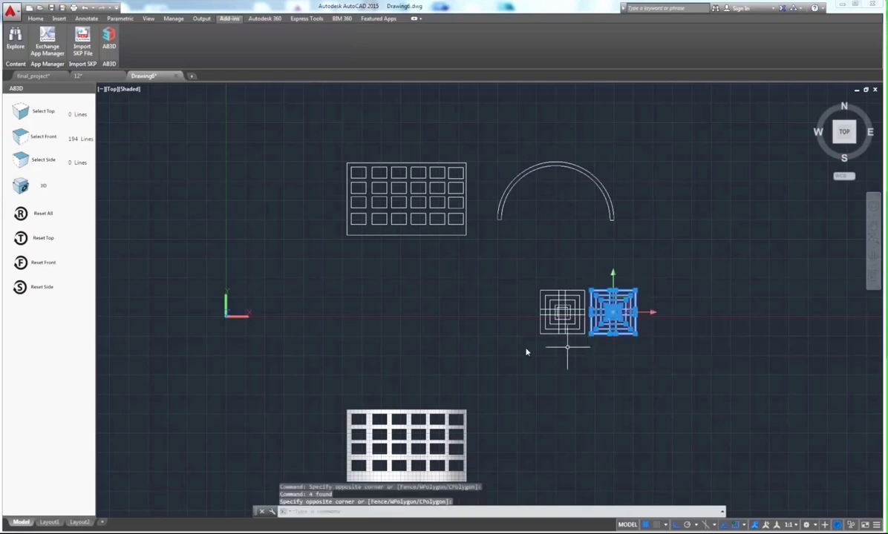
pyautogui.click(52, 118)
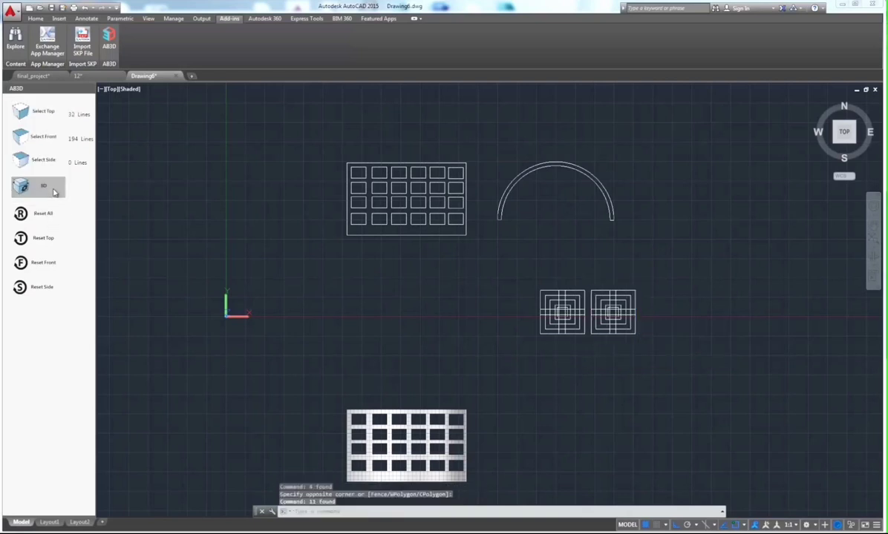
# Generate the arched wall with concentric-square openings and move it lower-left off its profiles
pyautogui.click(54, 192)
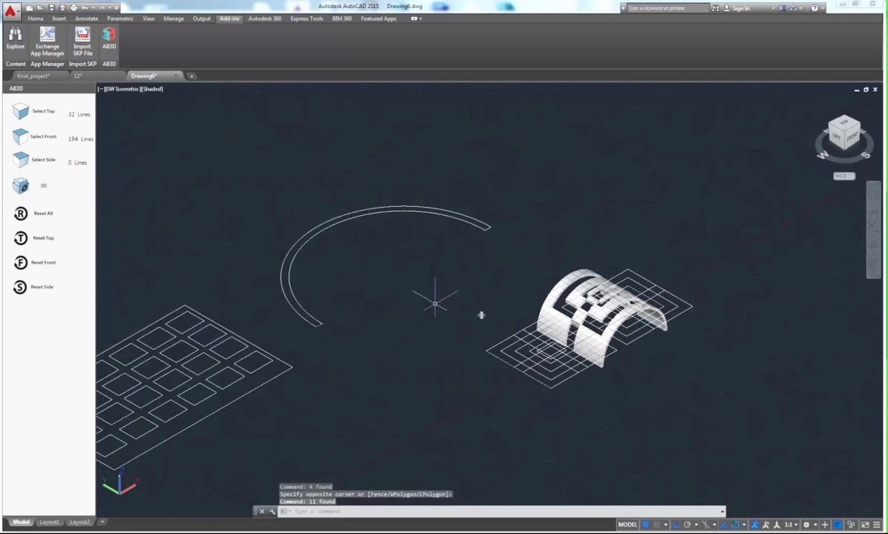
pyautogui.click(613, 295)
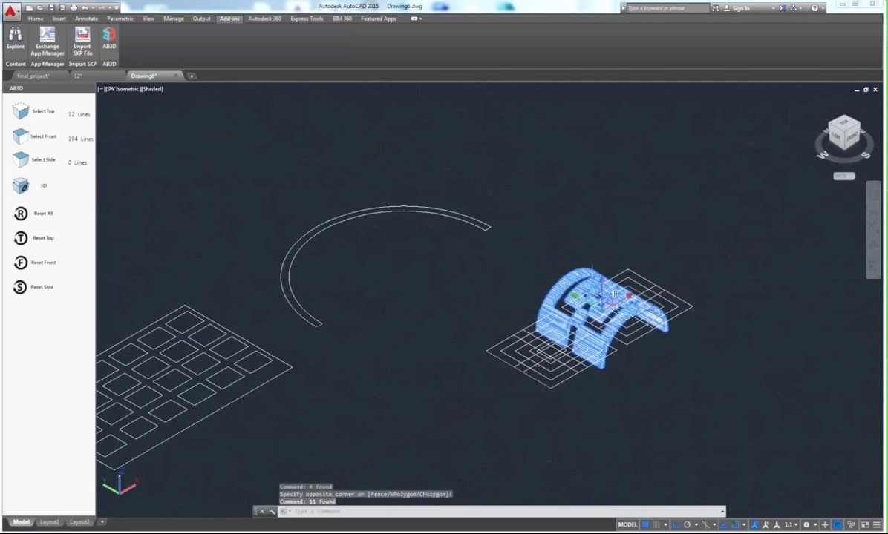
pyautogui.click(628, 300)
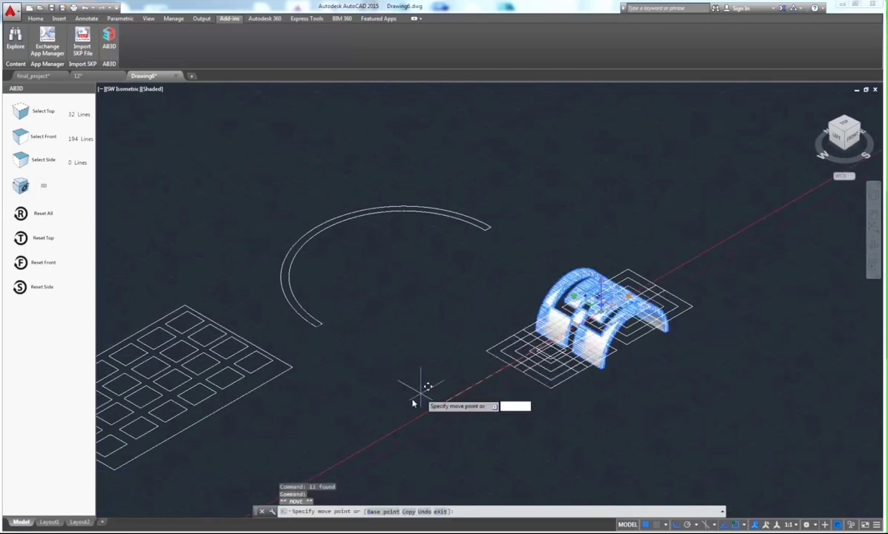
pyautogui.click(455, 398)
pyautogui.press('Escape')
pyautogui.press('Escape')
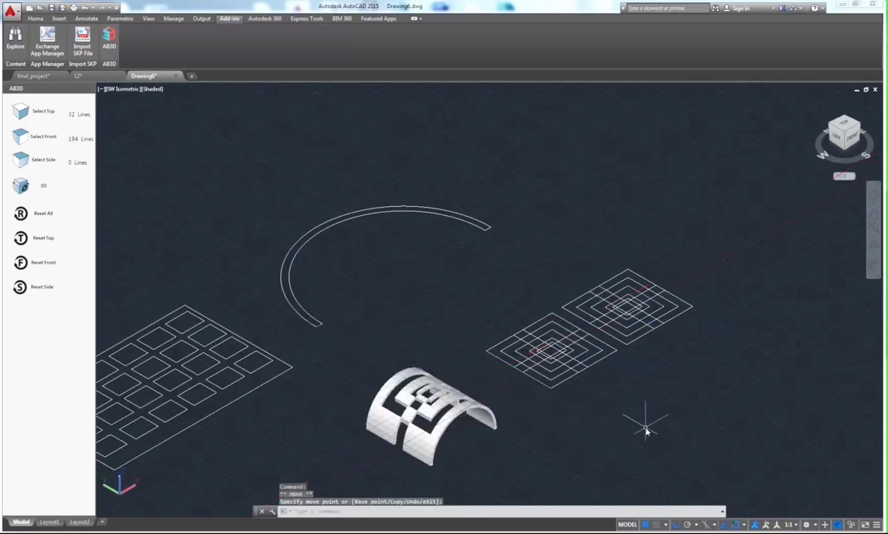
# Pan and orbit around the moved arch to inspect it, then return to Top view
pyautogui.moveTo(523, 417); pyautogui.dragTo(535, 359, button='middle')
pyautogui.scroll(3, 534, 361)
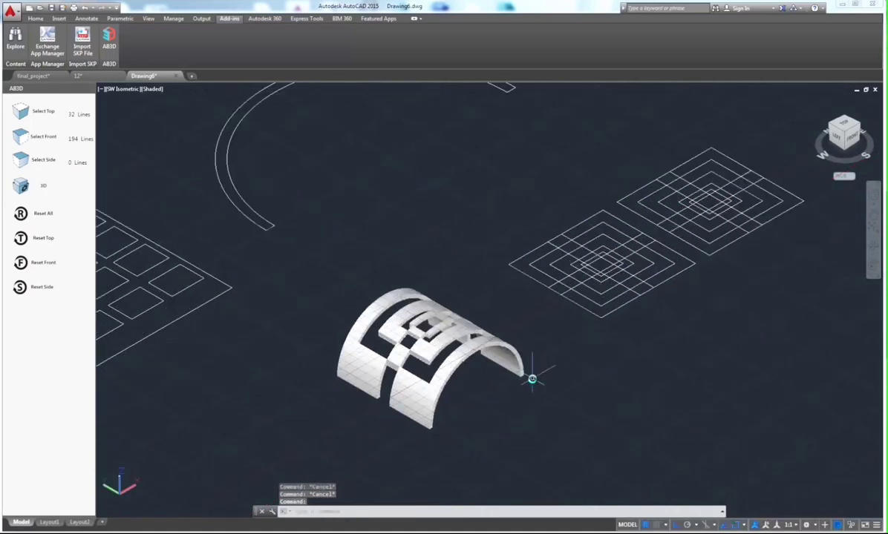
pyautogui.moveTo(474, 411)
pyautogui.keyDown('shift'); pyautogui.mouseDown(button='middle')
pyautogui.moveTo(332, 416)
pyautogui.moveTo(424, 392)
pyautogui.moveTo(495, 412)
pyautogui.moveTo(464, 426)
pyautogui.mouseUp(button='middle'); pyautogui.keyUp('shift')
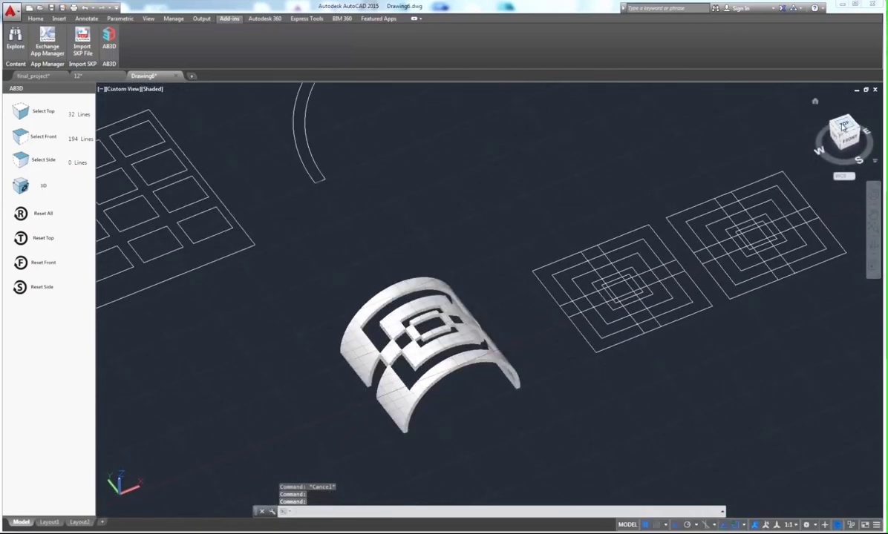
pyautogui.click(843, 128)
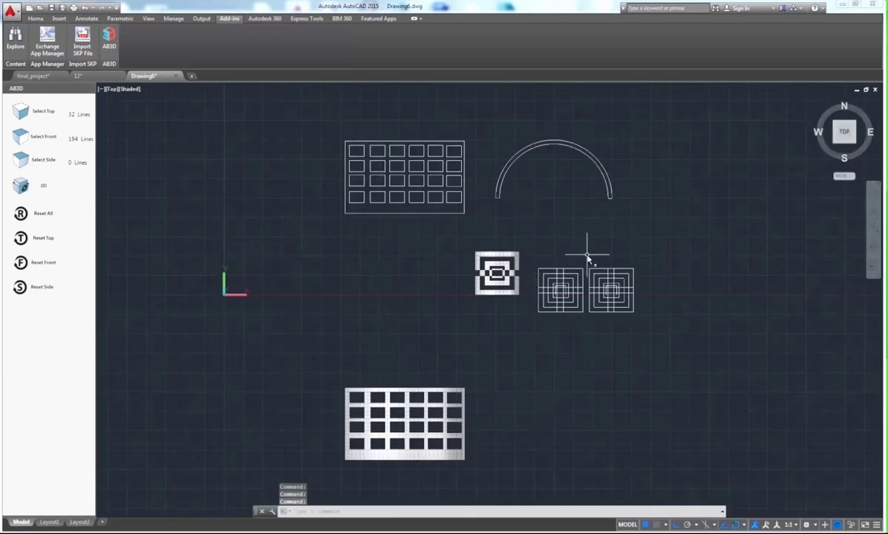
# Reset selections and load the left square grid as top and right grid as front, 32 lines each
pyautogui.click(586, 256)
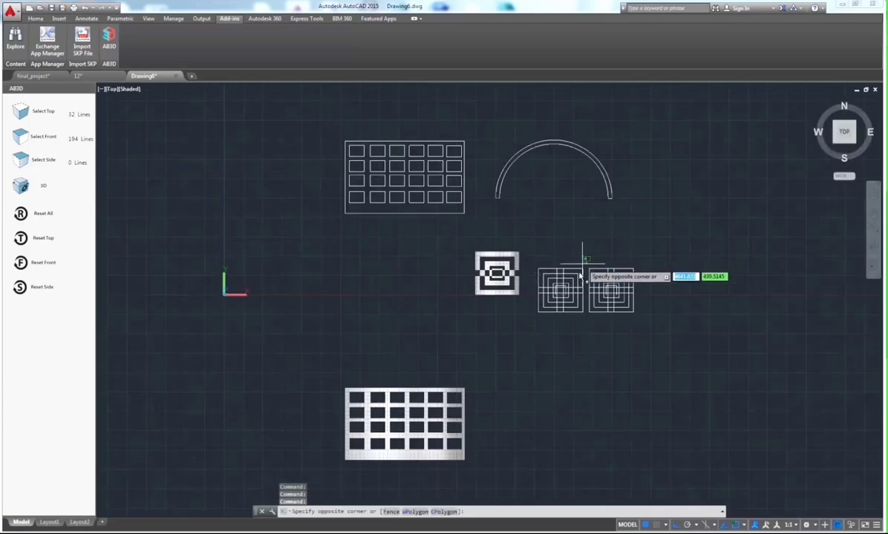
pyautogui.click(537, 321)
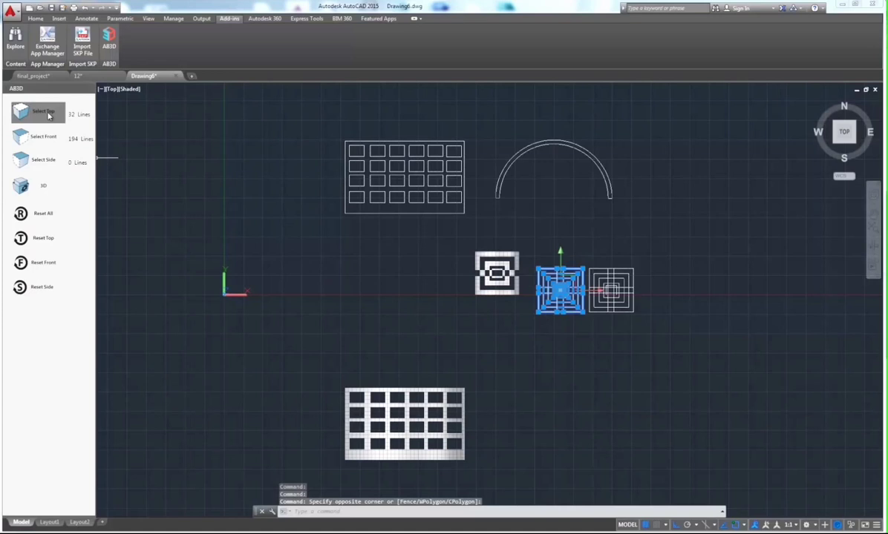
pyautogui.click(58, 212)
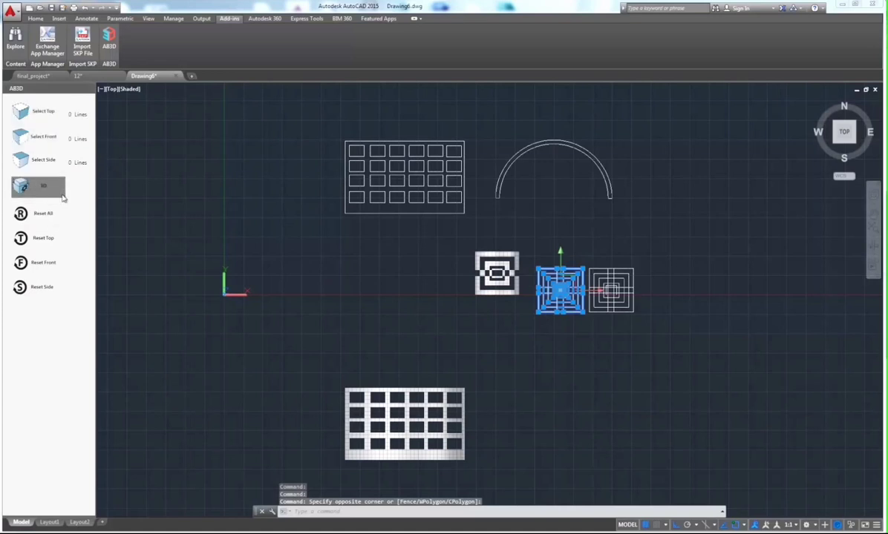
pyautogui.click(52, 113)
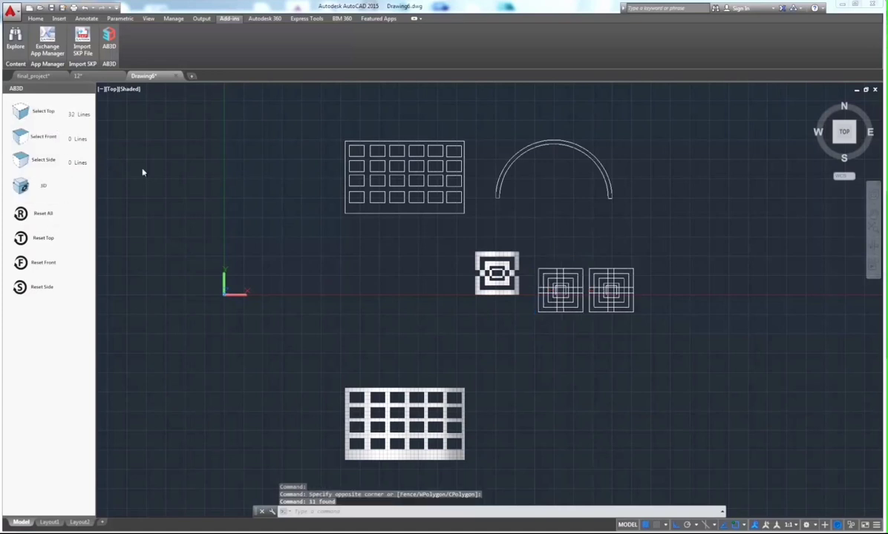
pyautogui.click(650, 252)
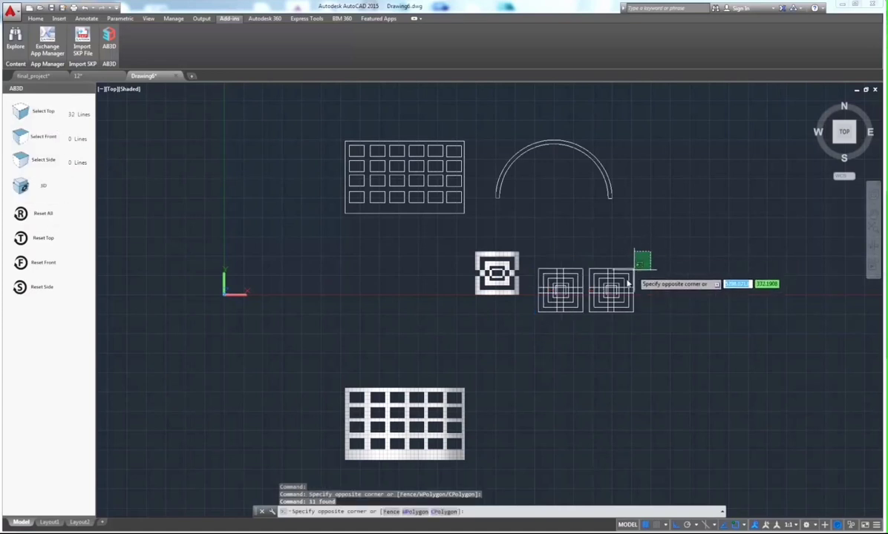
pyautogui.click(587, 327)
pyautogui.click(41, 145)
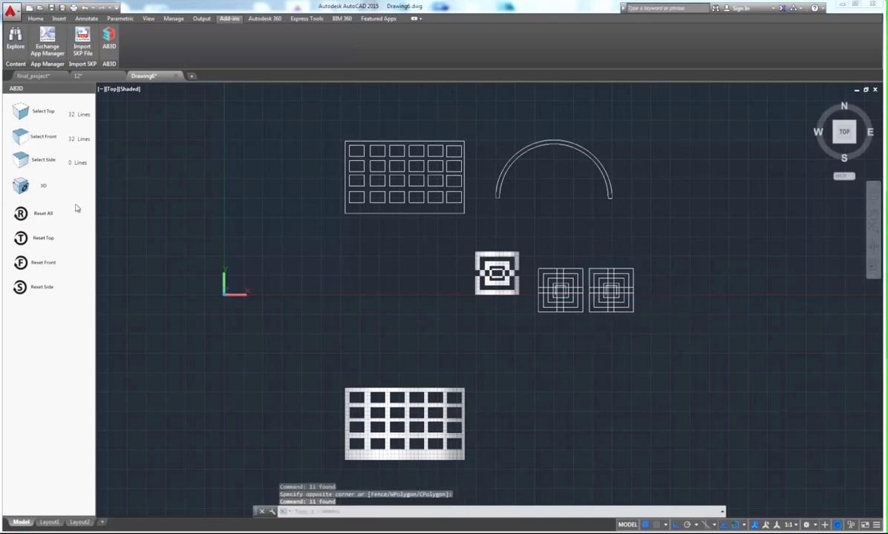
# Generate the perforated cube and move it lower-left beside the arched wall
pyautogui.click(30, 185)
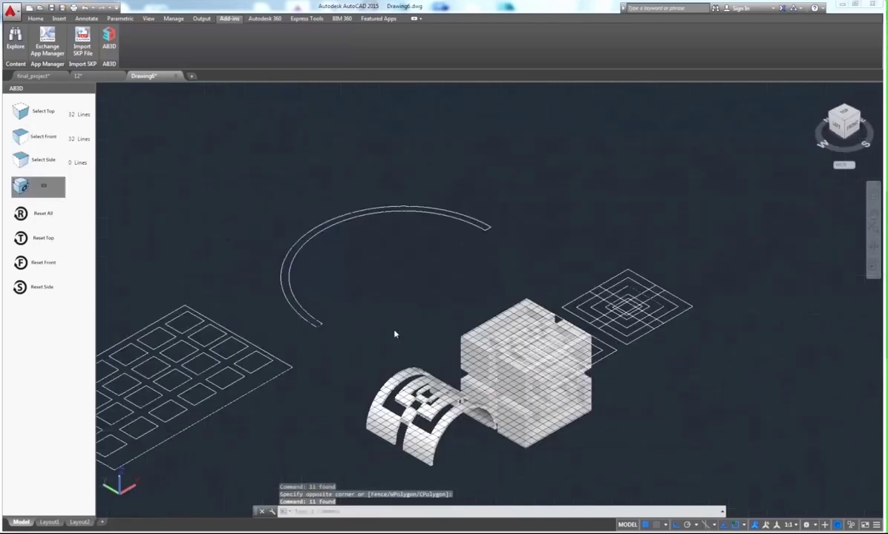
pyautogui.click(483, 362)
pyautogui.click(544, 369)
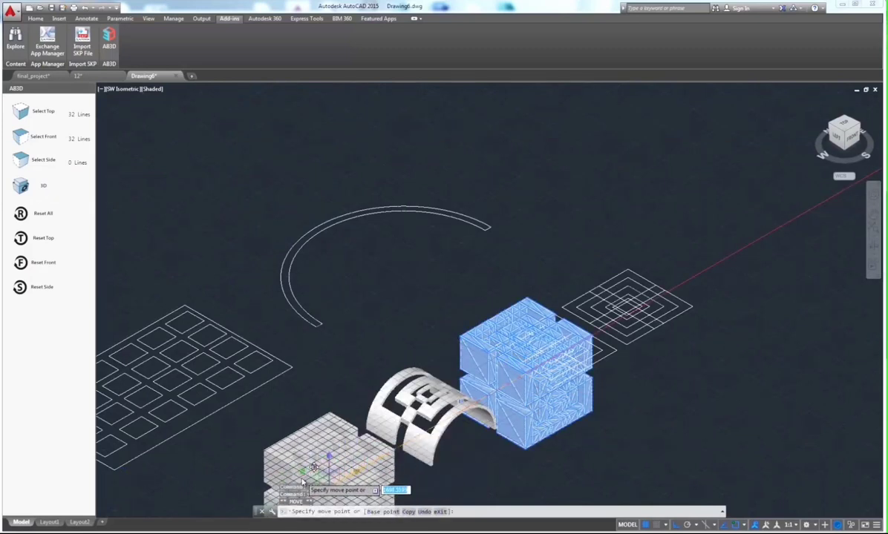
pyautogui.click(310, 476)
pyautogui.moveTo(470, 360); pyautogui.dragTo(540, 297, button='middle')
pyautogui.scroll(-2, 541, 297)
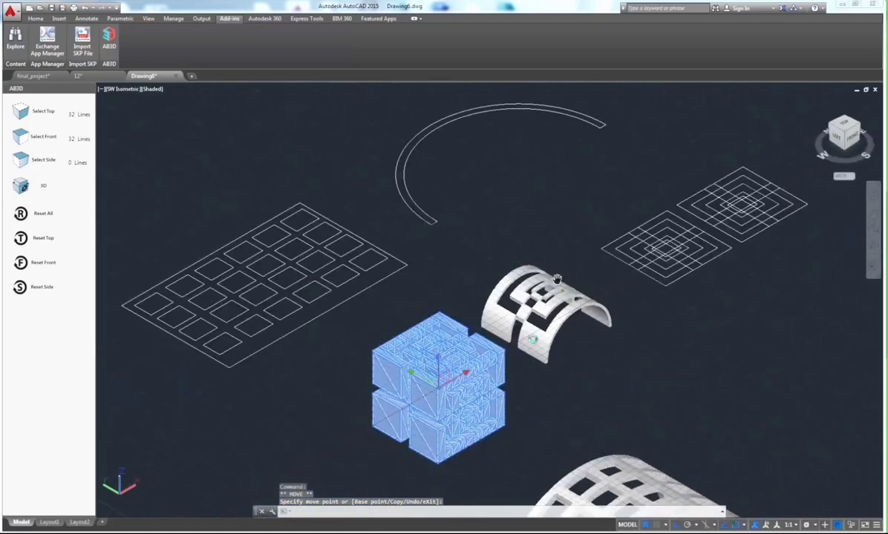
pyautogui.press('Escape')
# Deselect the cube and orbit the view to inspect it from another angle
pyautogui.scroll(3, 517, 390)
pyautogui.scroll(1, 545, 342)
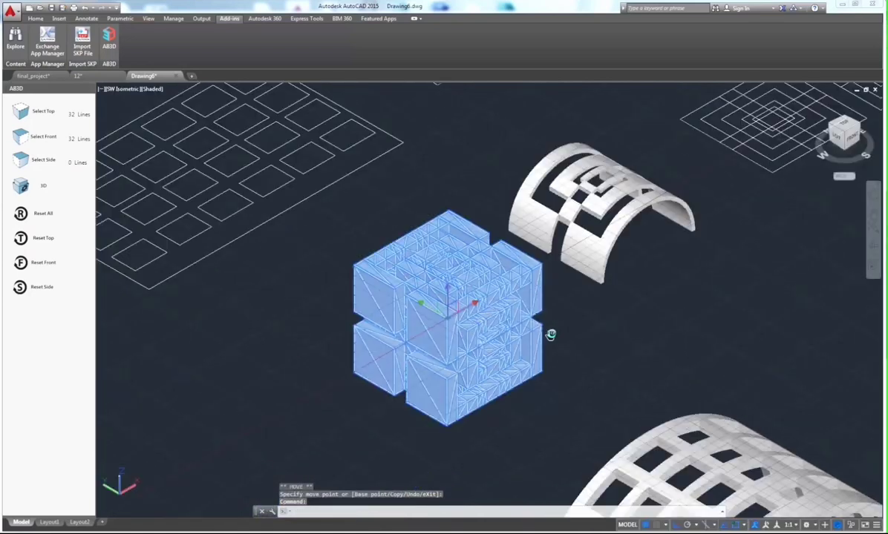
pyautogui.moveTo(541, 353); pyautogui.dragTo(556, 329, button='middle')
pyautogui.click(583, 346)
pyautogui.press('Escape')
pyautogui.press('Escape')
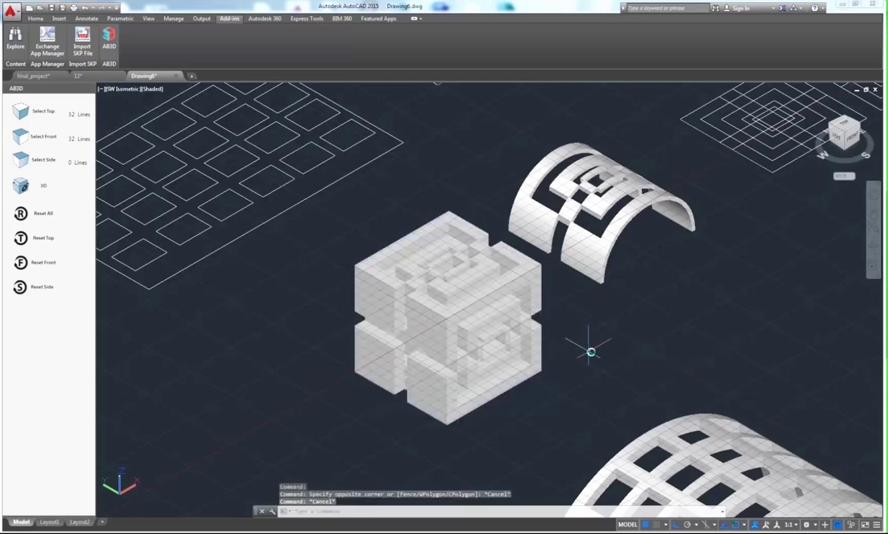
pyautogui.moveTo(596, 361)
pyautogui.keyDown('shift'); pyautogui.mouseDown(button='middle')
pyautogui.moveTo(410, 319)
pyautogui.moveTo(690, 337)
pyautogui.moveTo(639, 367)
pyautogui.moveTo(606, 434)
pyautogui.moveTo(600, 406)
pyautogui.moveTo(622, 379)
pyautogui.moveTo(586, 327)
pyautogui.moveTo(594, 299)
pyautogui.mouseUp(button='middle'); pyautogui.keyUp('shift')
pyautogui.scroll(-2, 625, 379)
pyautogui.moveTo(586, 171)
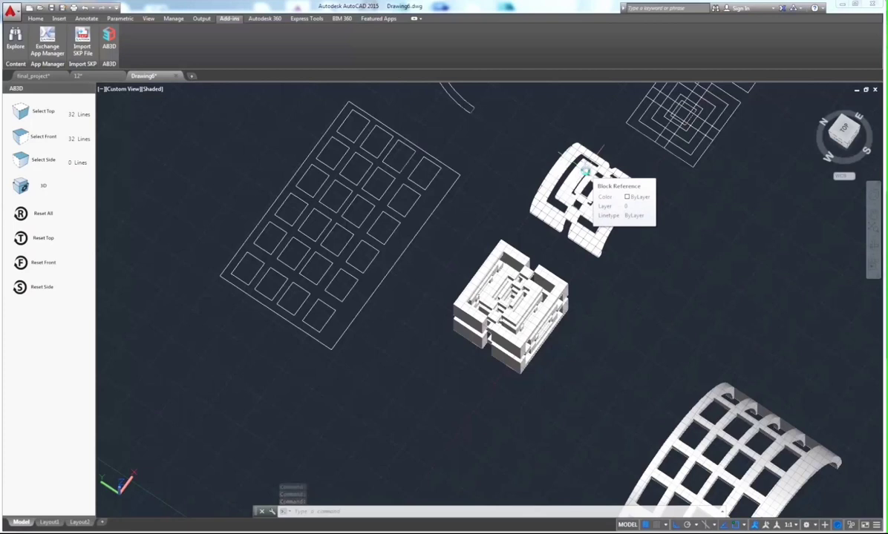
# Switch via final_project to drawing 12 and zoom to its curved and wavy outline profiles
pyautogui.click(49, 81)
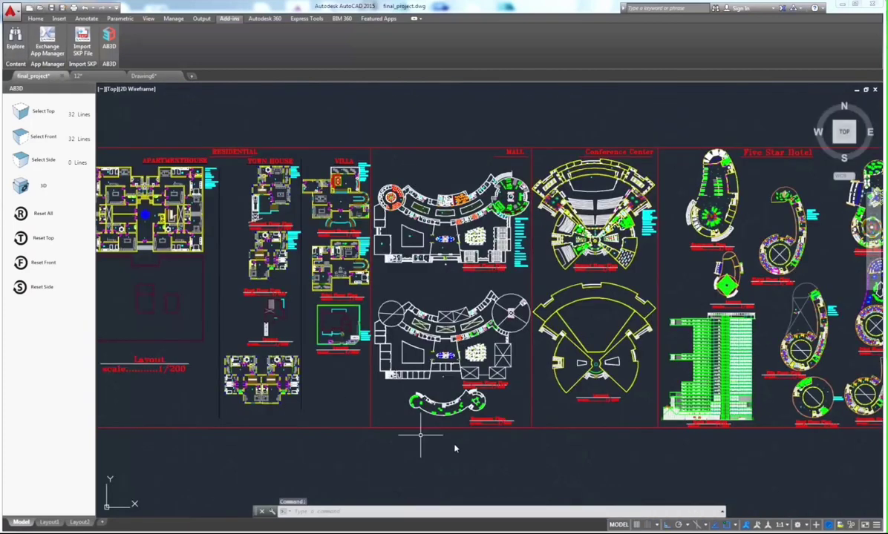
pyautogui.scroll(2, 520, 356)
pyautogui.scroll(2, 470, 336)
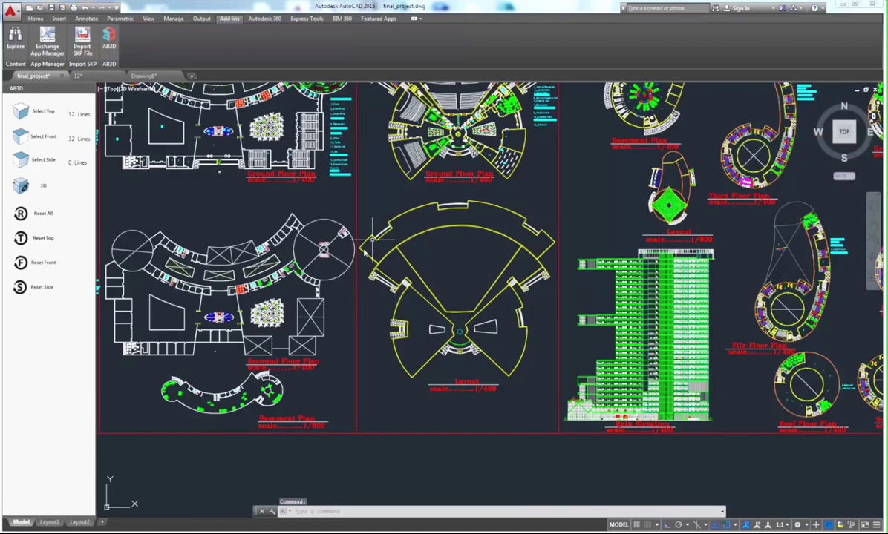
pyautogui.click(93, 76)
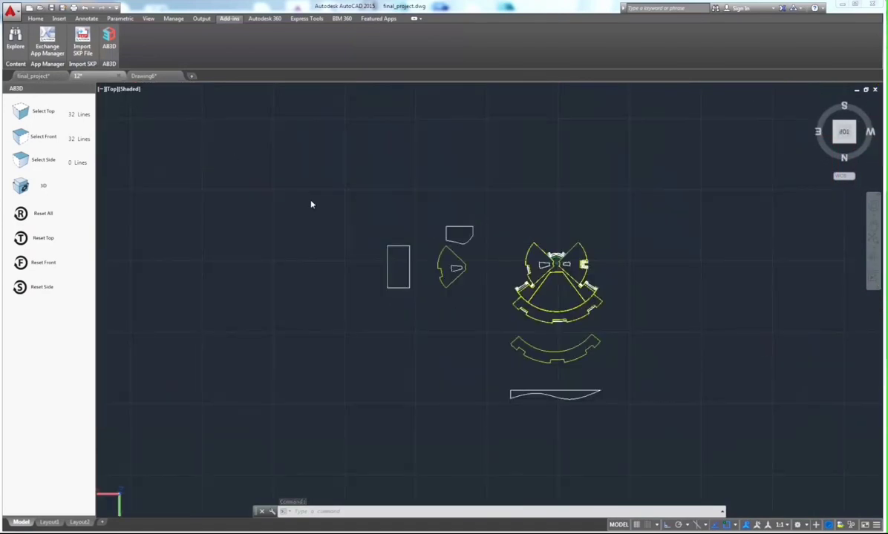
pyautogui.scroll(2, 415, 295)
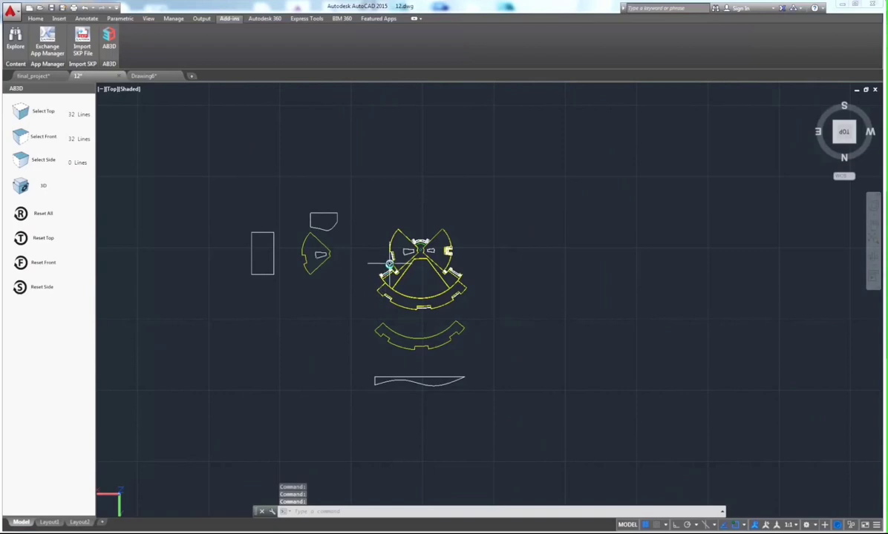
pyautogui.scroll(1, 509, 340)
pyautogui.scroll(2, 519, 231)
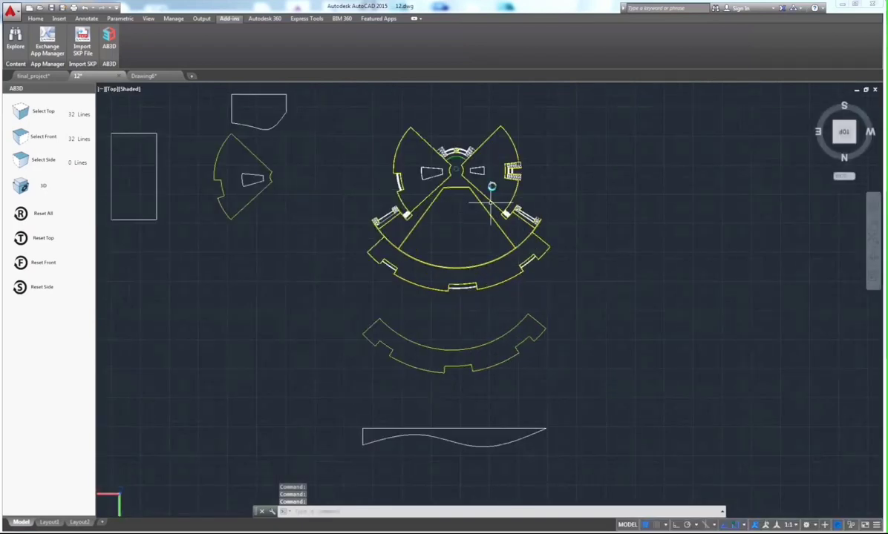
pyautogui.moveTo(471, 437); pyautogui.dragTo(478, 356, button='middle')
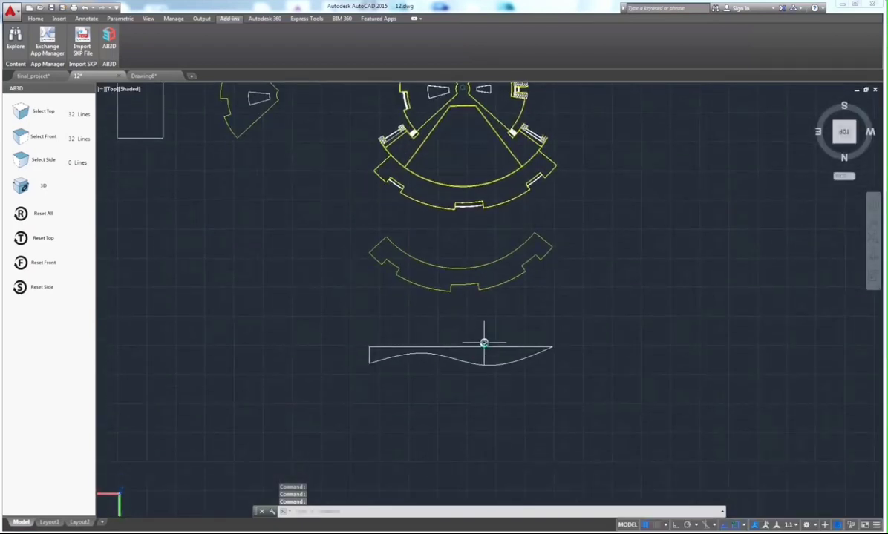
# Reset all AB3D profile counts to 0 lines and begin selecting the lower arc outline
pyautogui.click(42, 213)
pyautogui.click(571, 219)
pyautogui.click(574, 208)
# Load the lower arc as top profile (232 lines) and the wavy outline as front (32 lines)
pyautogui.click(578, 228)
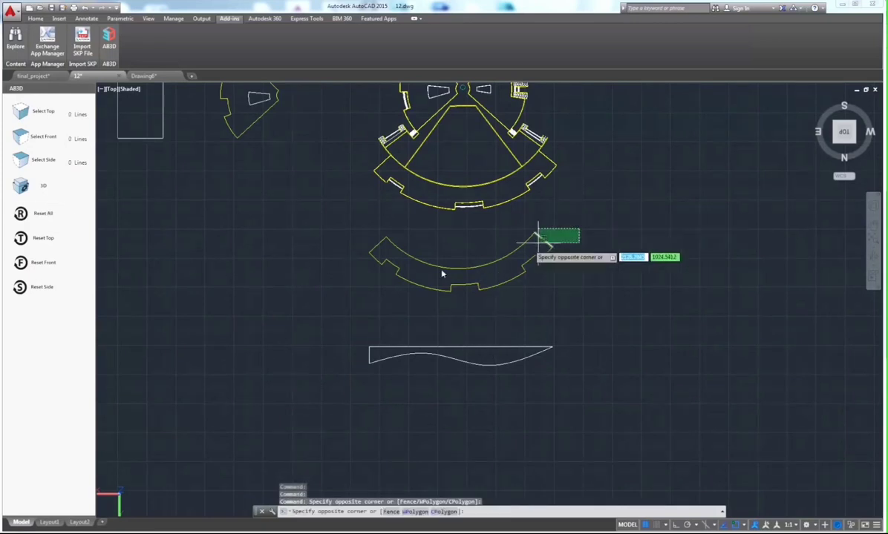
pyautogui.click(322, 299)
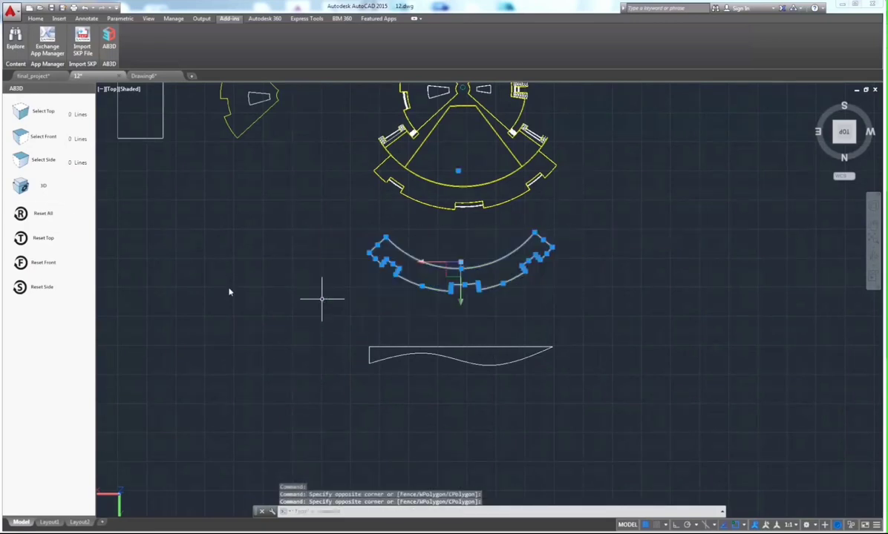
pyautogui.click(37, 122)
pyautogui.click(578, 323)
pyautogui.click(297, 378)
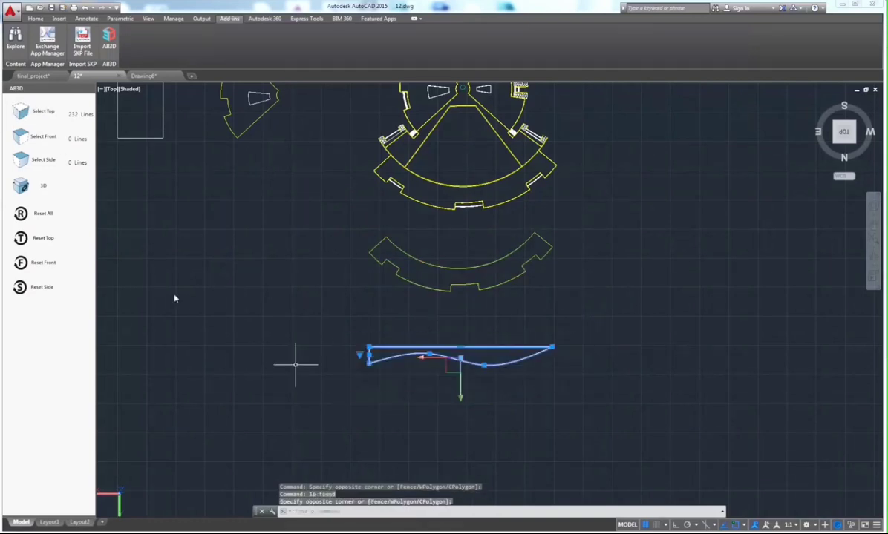
pyautogui.click(42, 145)
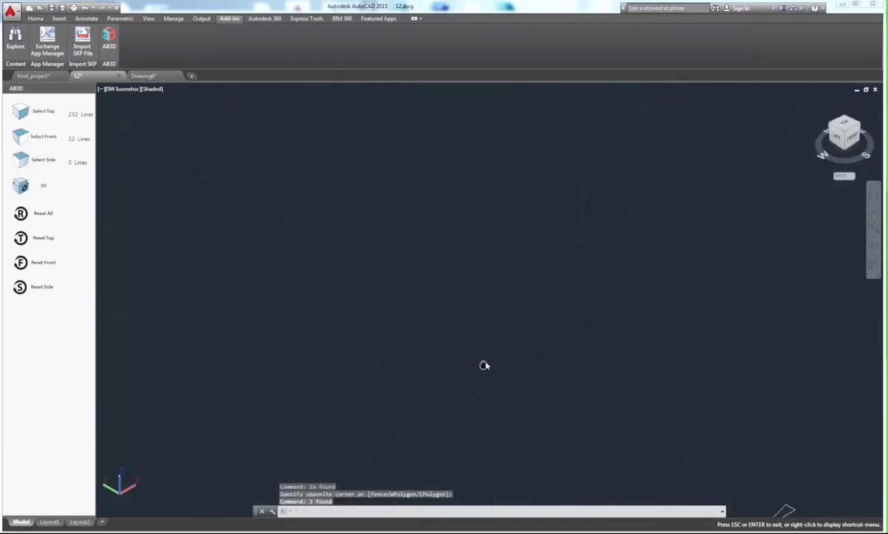
# Orbit and pan to inspect the new white curved wall solid among the outlines
pyautogui.scroll(2, 551, 412)
pyautogui.scroll(3, 564, 323)
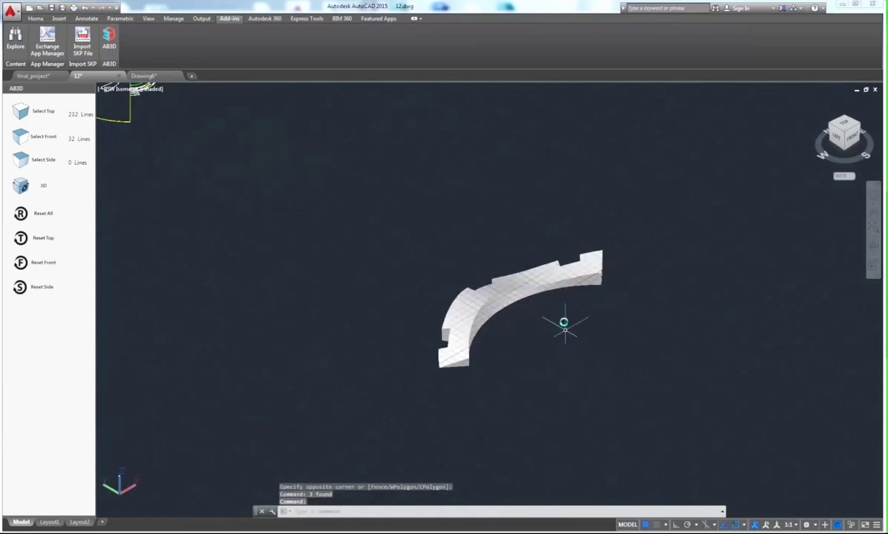
pyautogui.keyDown('shift'); pyautogui.moveTo(415, 347); pyautogui.dragTo(444, 346, button='middle'); pyautogui.keyUp('shift')
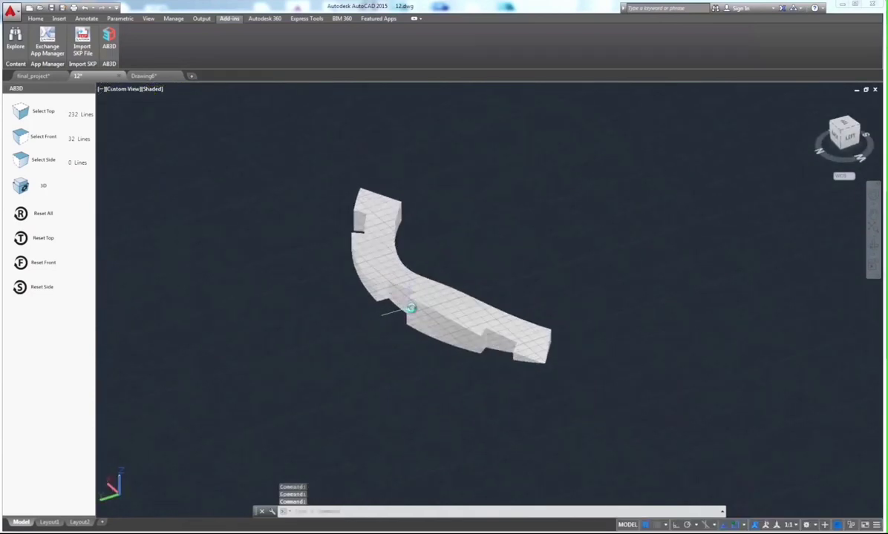
pyautogui.keyDown('shift'); pyautogui.moveTo(444, 345); pyautogui.dragTo(295, 328, button='middle'); pyautogui.keyUp('shift')
pyautogui.scroll(-4, 294, 326)
pyautogui.moveTo(370, 364); pyautogui.dragTo(513, 469, button='middle')
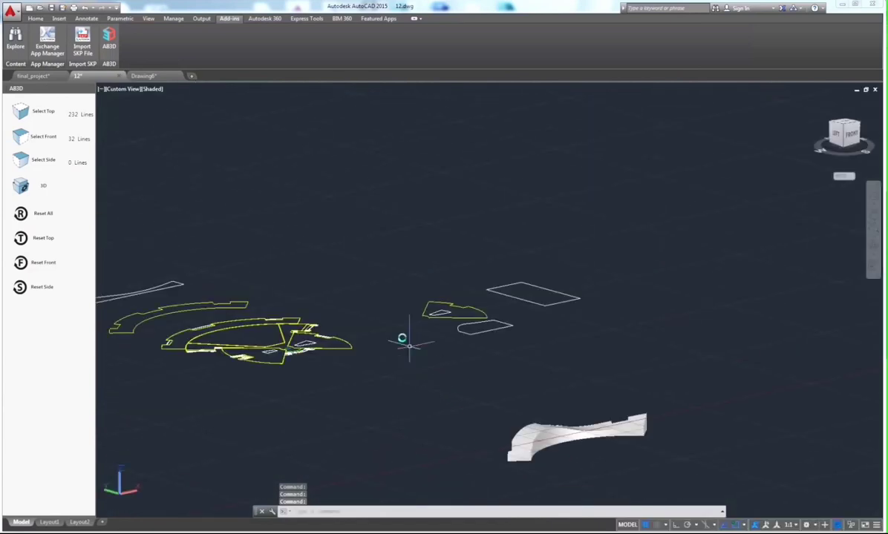
# From Top view, build a solid from the wedge (top, 136 lines) and rounded shape (front, 30 lines)
pyautogui.click(843, 126)
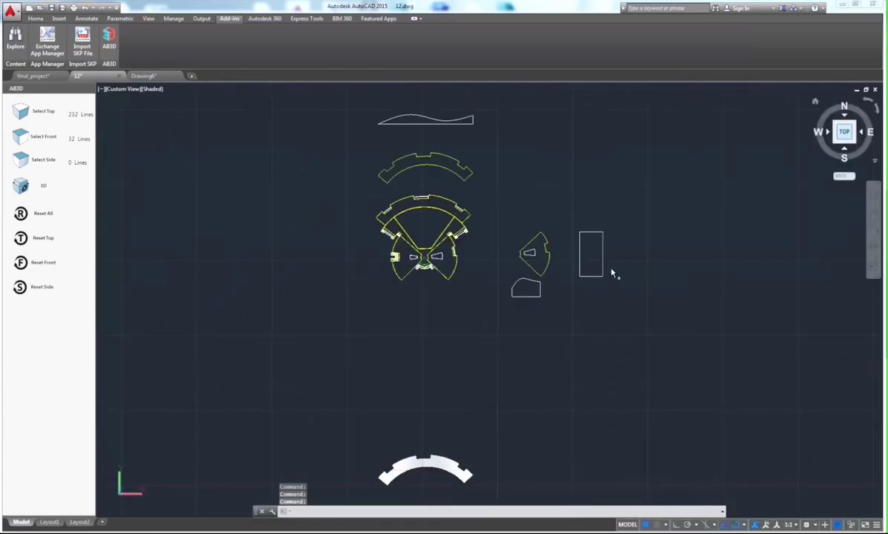
pyautogui.moveTo(444, 246); pyautogui.dragTo(374, 322)
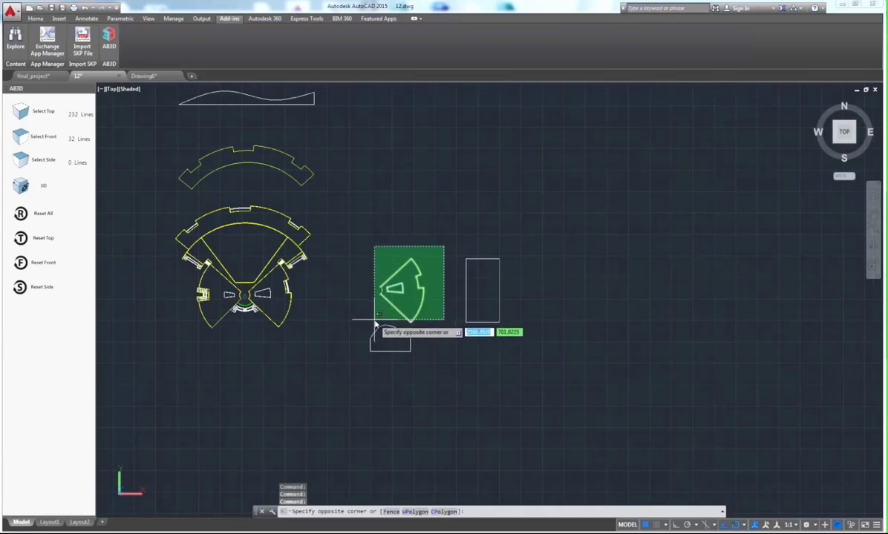
pyautogui.click(45, 117)
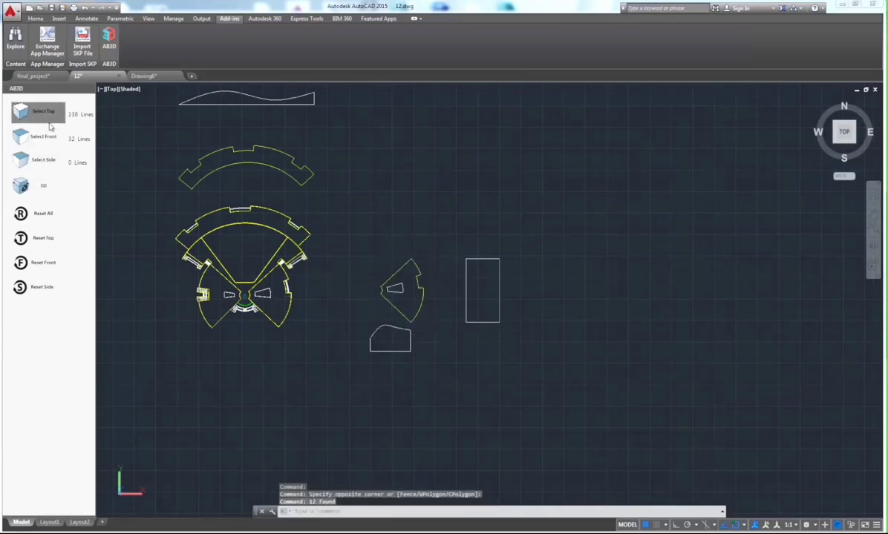
pyautogui.click(363, 357)
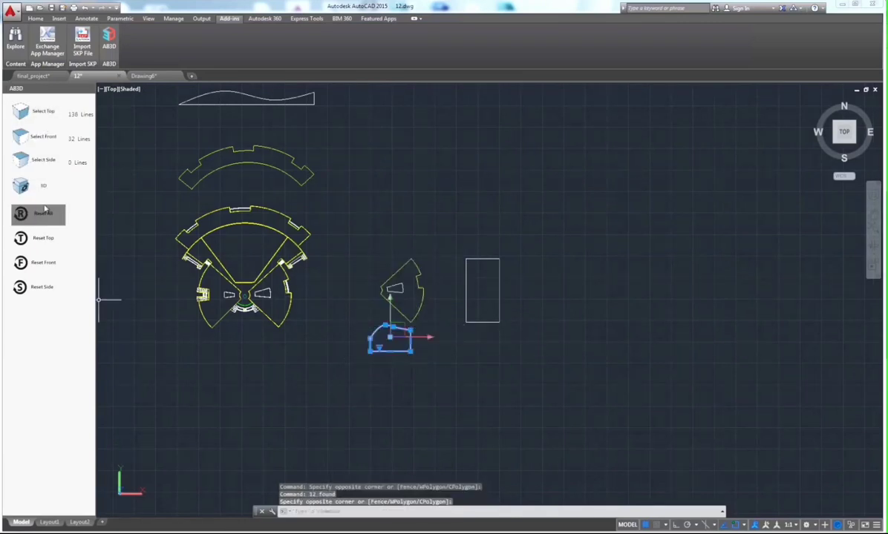
pyautogui.click(43, 139)
pyautogui.click(31, 194)
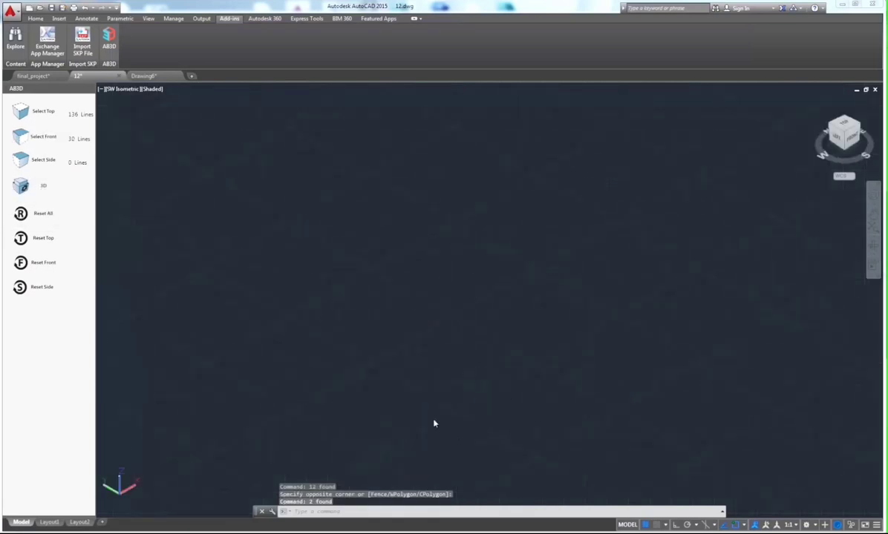
# Orbit around the notched rounded block solid and reset AB3D profile counts to 0
pyautogui.scroll(3, 561, 403)
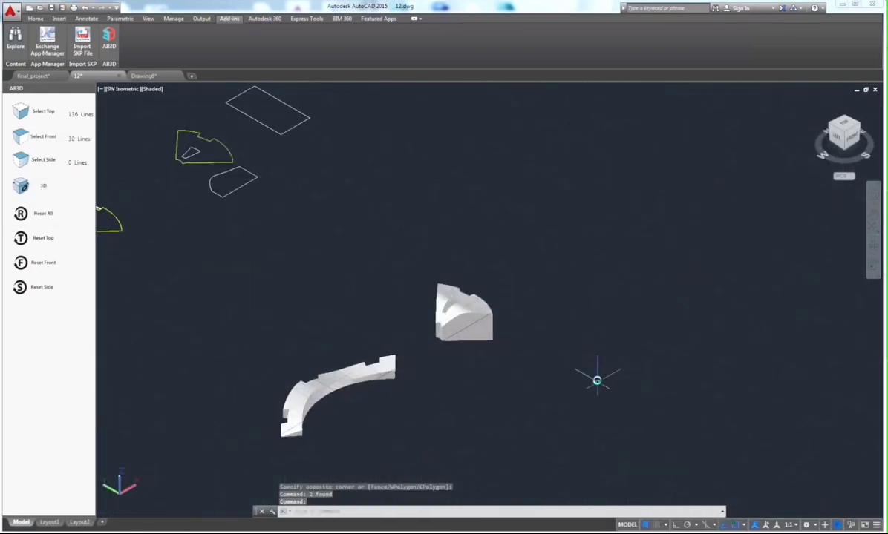
pyautogui.scroll(3, 594, 376)
pyautogui.scroll(3, 519, 386)
pyautogui.moveTo(611, 412)
pyautogui.keyDown('shift'); pyautogui.mouseDown(button='middle')
pyautogui.moveTo(158, 399)
pyautogui.moveTo(487, 369)
pyautogui.moveTo(531, 386)
pyautogui.mouseUp(button='middle'); pyautogui.keyUp('shift')
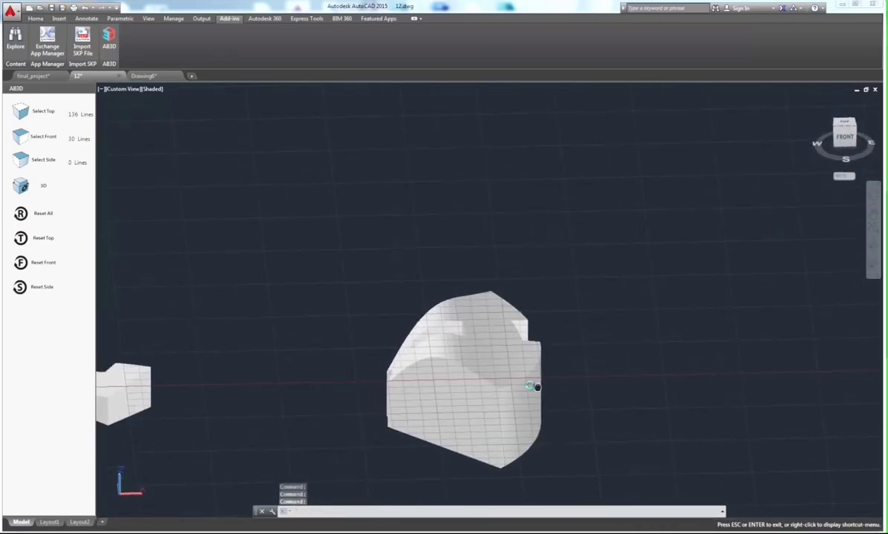
pyautogui.click(49, 220)
pyautogui.moveTo(310, 321); pyautogui.dragTo(367, 341, button='middle')
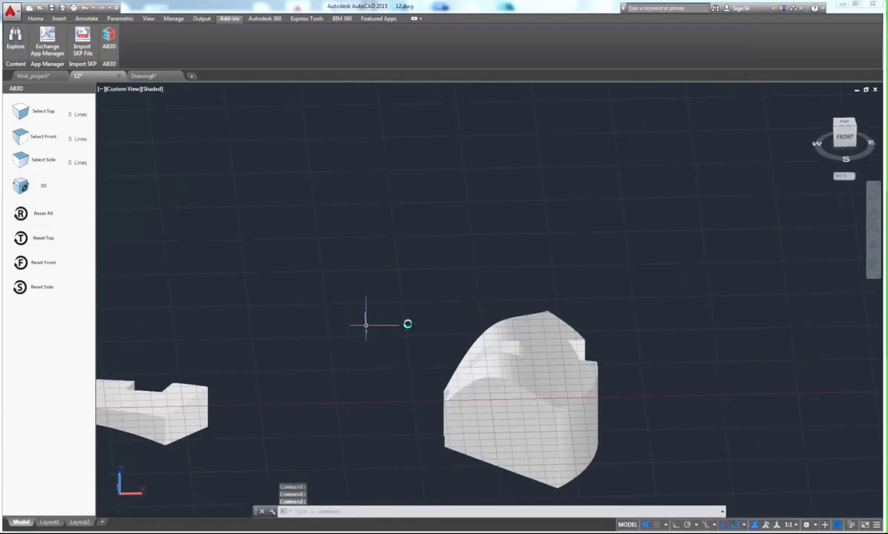
# Clear stored profiles and store the double-circle outline as the AB3D top profile
pyautogui.click(846, 123)
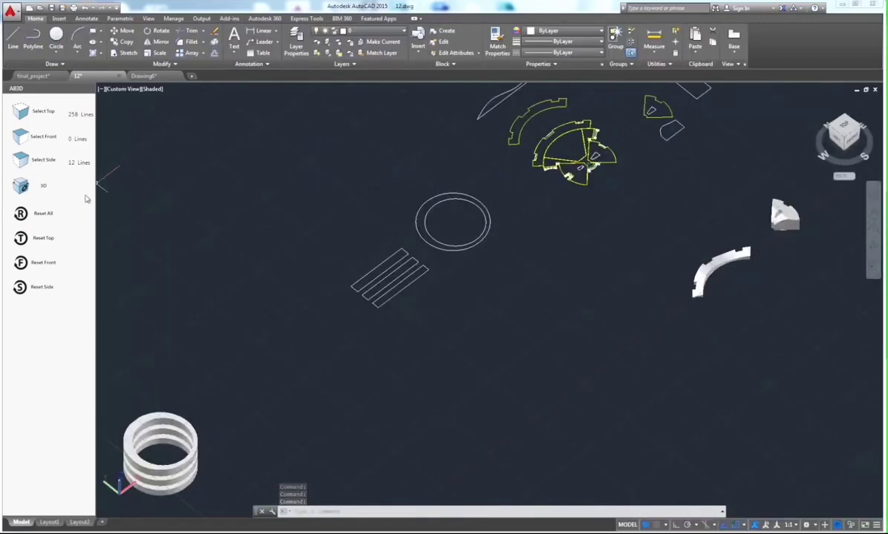
pyautogui.click(43, 213)
pyautogui.click(505, 188)
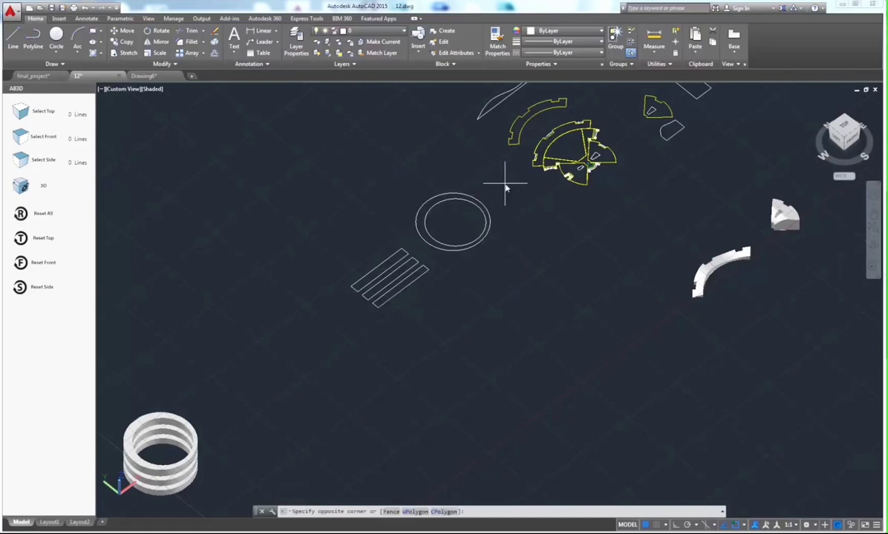
pyautogui.click(411, 252)
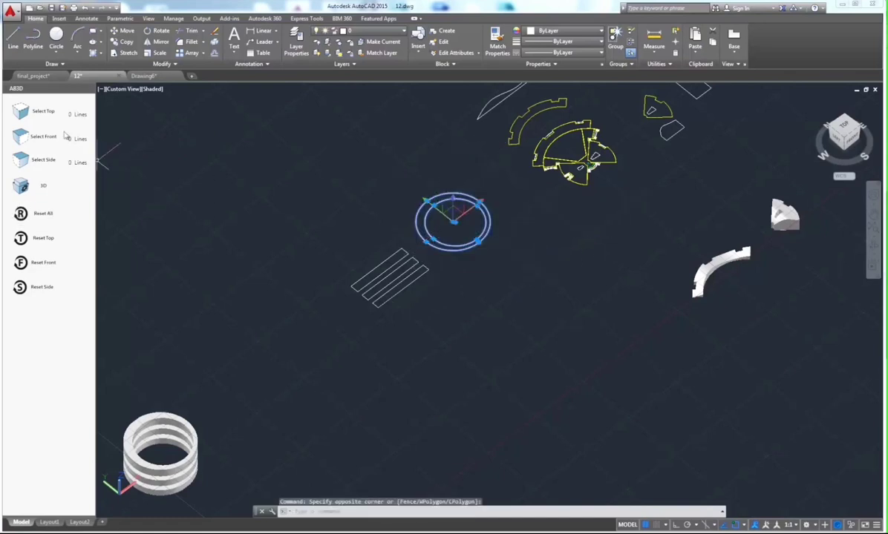
pyautogui.click(33, 111)
# Store the wavy 32-line outline as the front profile to generate the ring solid
pyautogui.click(520, 118)
pyautogui.click(446, 165)
pyautogui.click(533, 135)
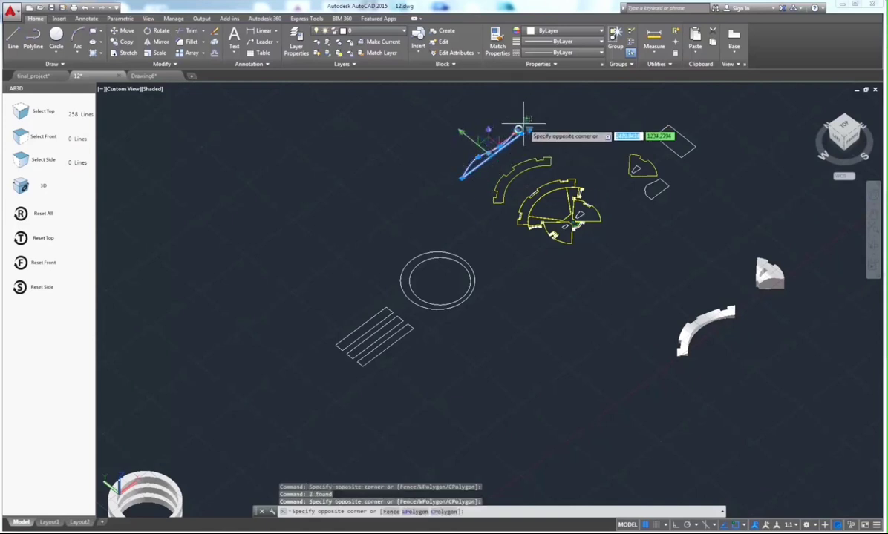
pyautogui.click(502, 140)
pyautogui.click(44, 138)
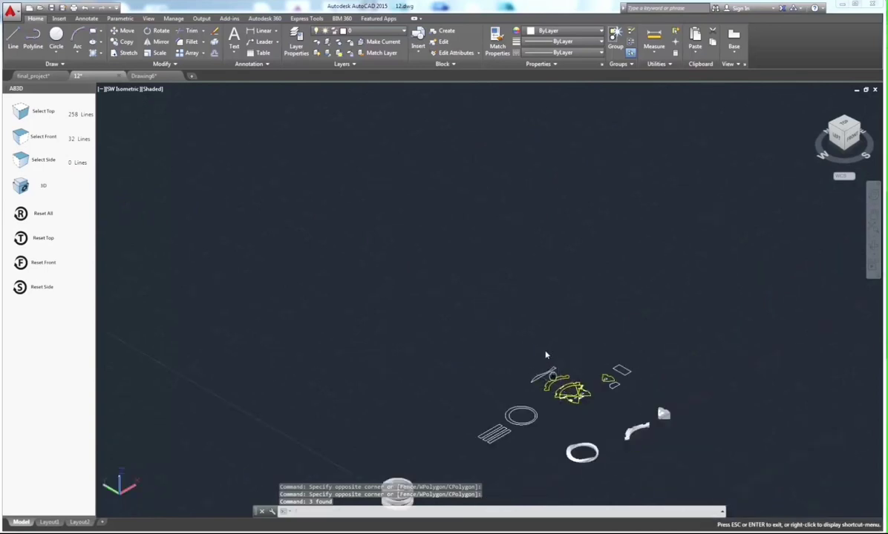
# Centre the ring solid and zoom in on it in the ViewCube FRONT view
pyautogui.scroll(3, 570, 400)
pyautogui.scroll(3, 564, 370)
pyautogui.scroll(2, 565, 367)
pyautogui.scroll(-2, 579, 363)
pyautogui.moveTo(576, 366)
pyautogui.mouseDown(button='middle')
pyautogui.moveTo(453, 337)
pyautogui.moveTo(709, 363)
pyautogui.moveTo(688, 365)
pyautogui.moveTo(567, 424)
pyautogui.moveTo(466, 397)
pyautogui.moveTo(497, 347)
pyautogui.mouseUp(button='middle')
pyautogui.click(853, 148)
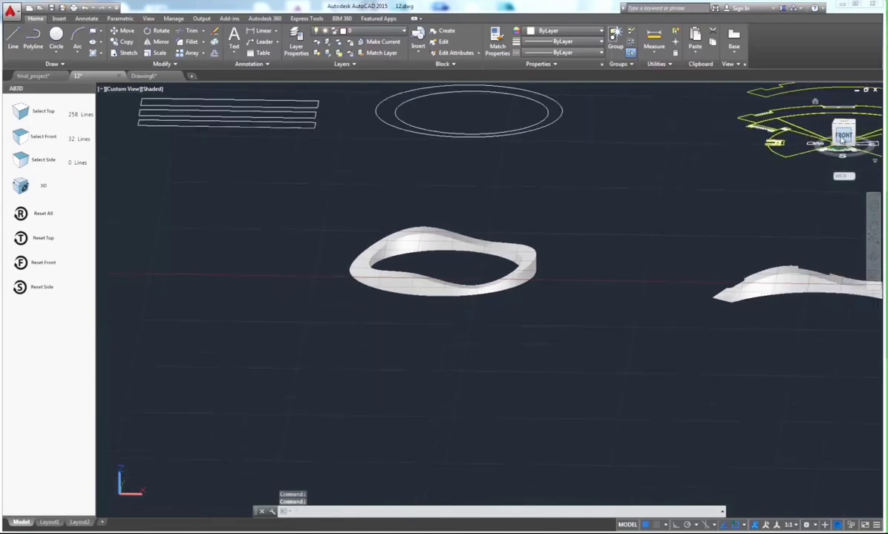
pyautogui.scroll(4, 405, 320)
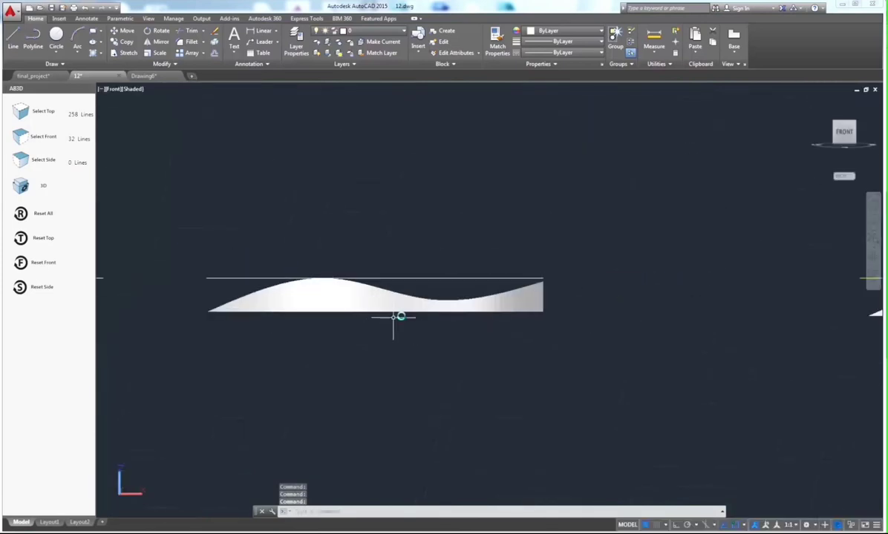